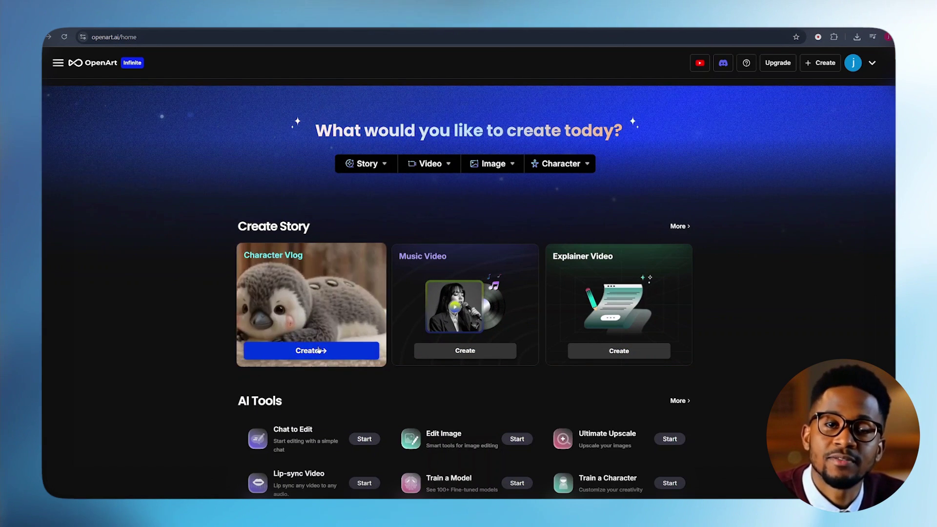
Start a Character Vlog project and browse through My Characters.
left_click(317, 350)
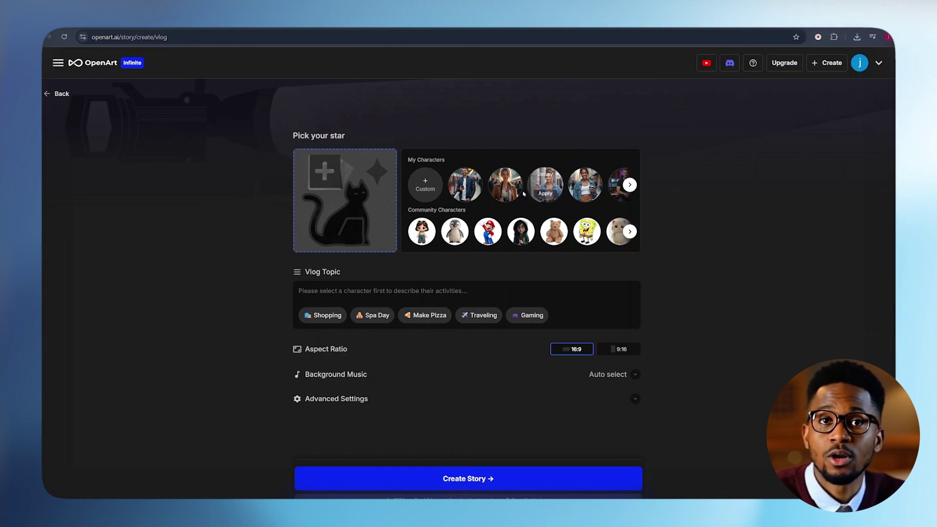
left_click(630, 186)
left_click(630, 185)
left_click(630, 185)
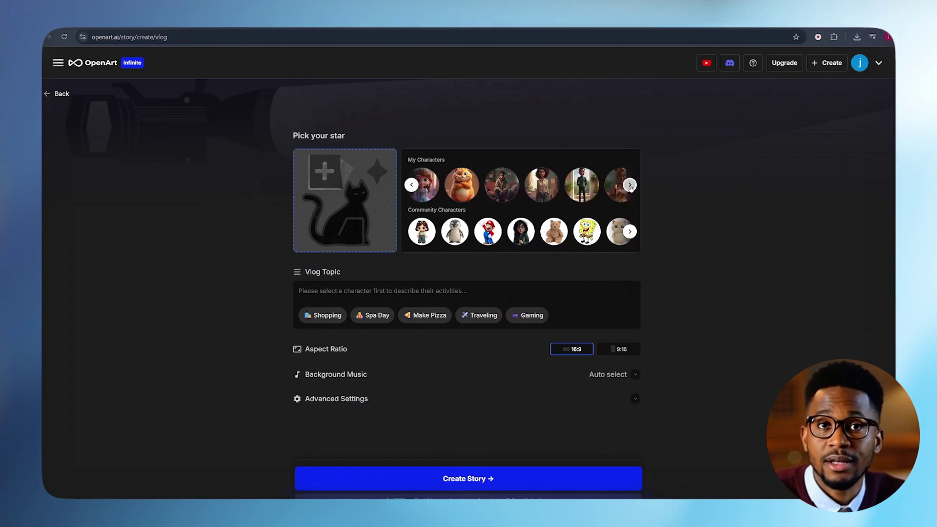
left_click(630, 185)
Choose the chubby cat as the vlog's star instead of Dears Mother.
left_click(597, 184)
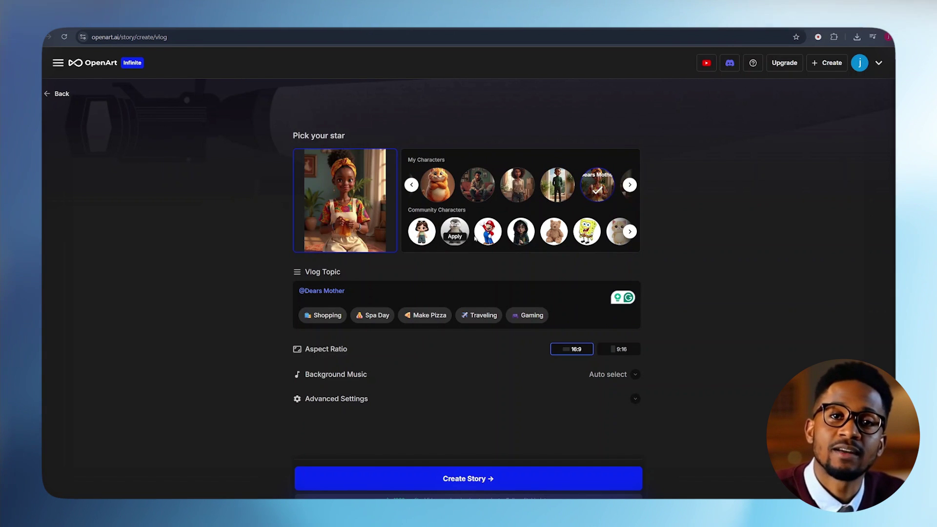
left_click(597, 184)
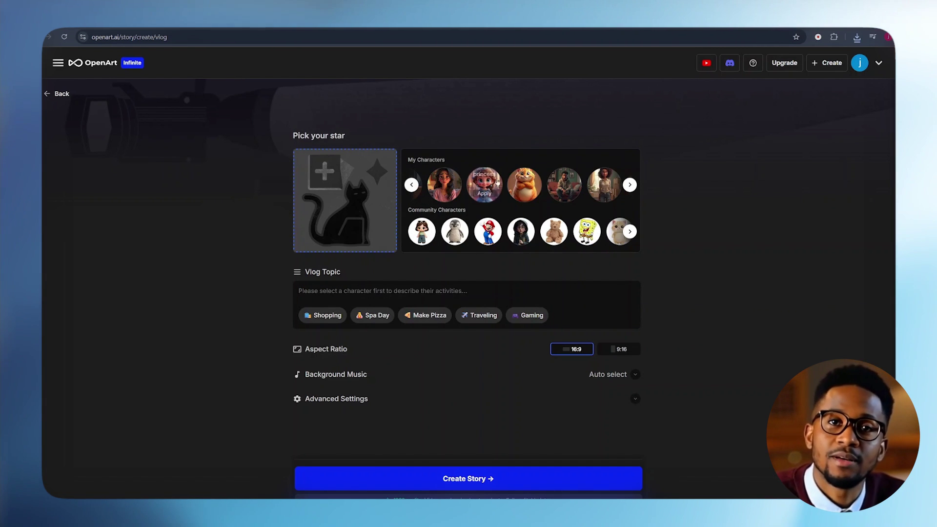
left_click(509, 184)
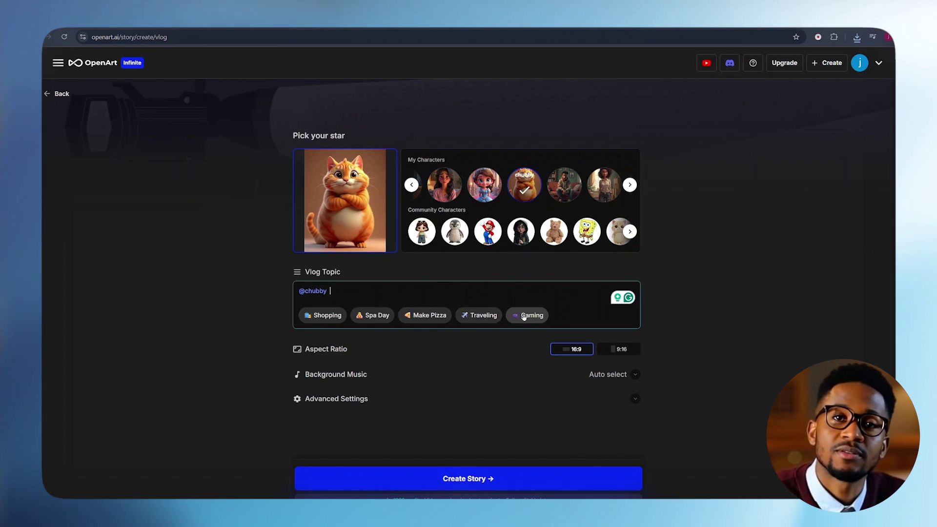
key("ctrl+v")
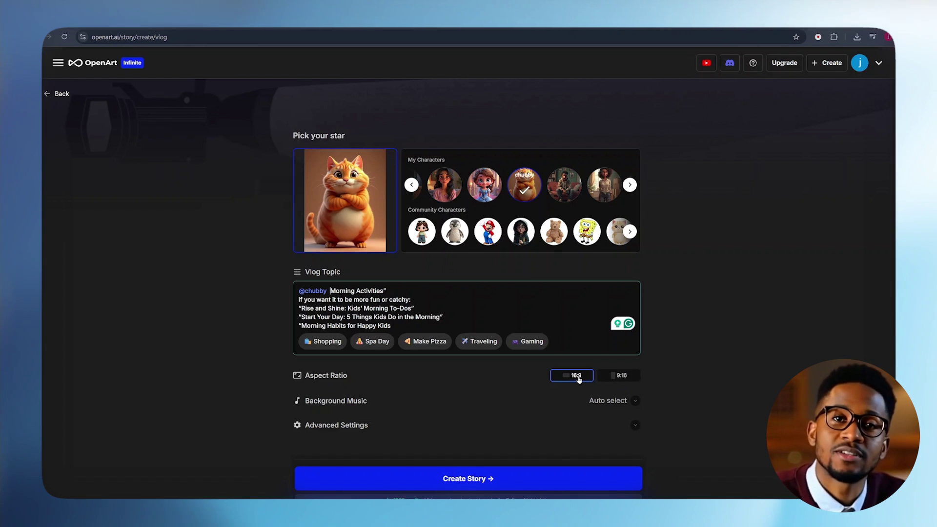
left_click(620, 402)
scroll(616, 403, "down", 2)
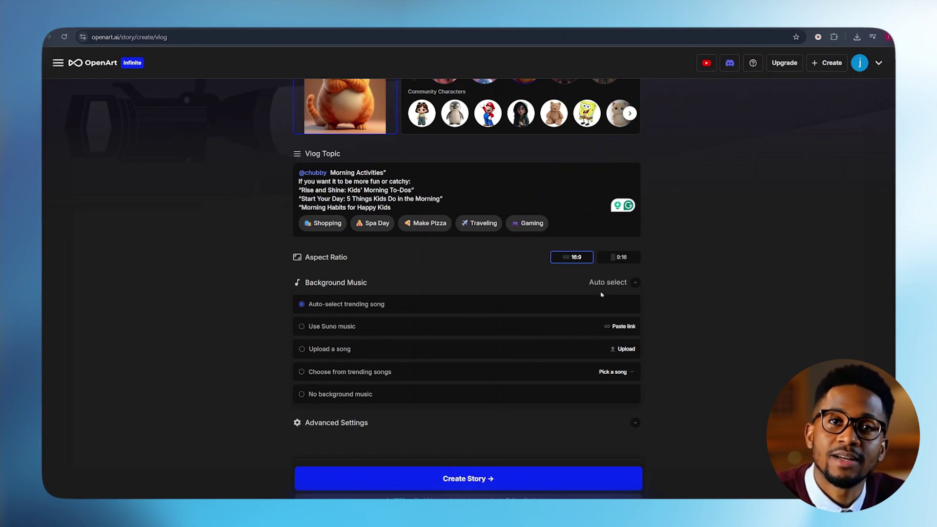
In Advanced Settings keep Character as image model and Kling2.1 - Standard as video model.
left_click(621, 283)
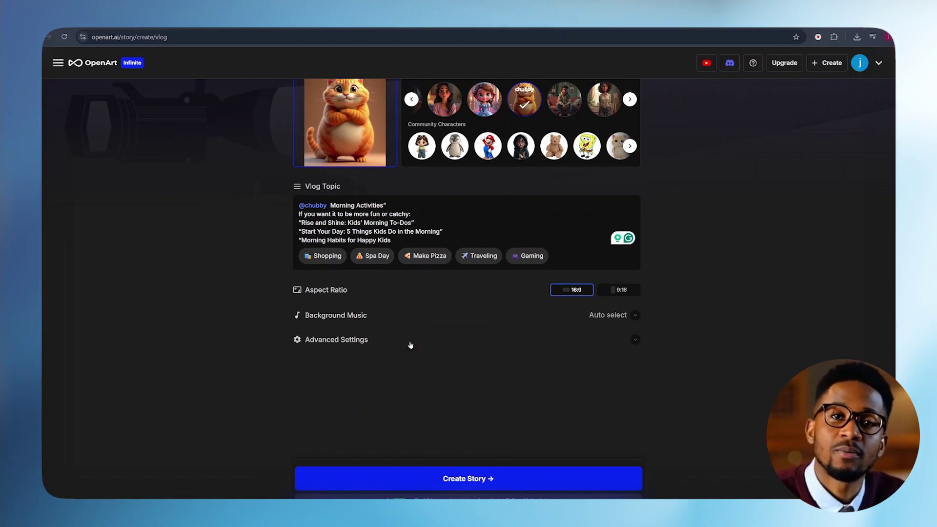
left_click(636, 341)
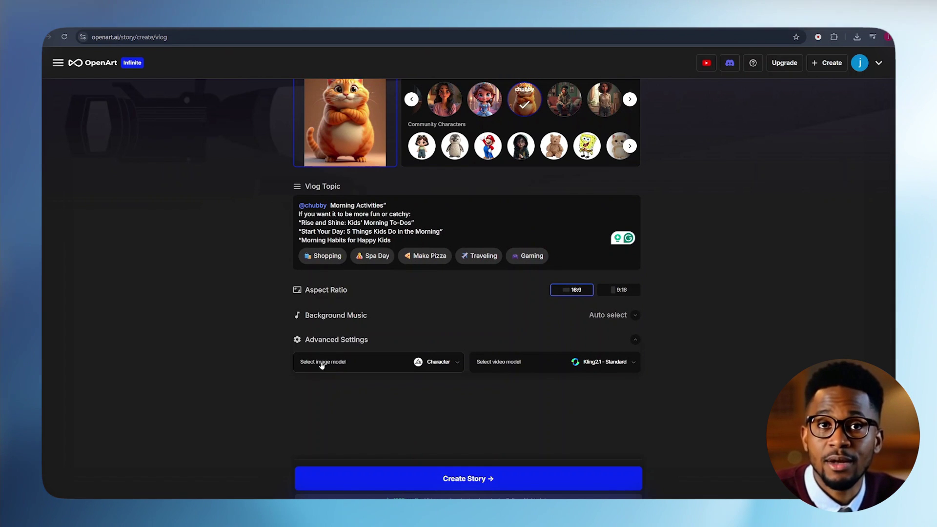
left_click(441, 364)
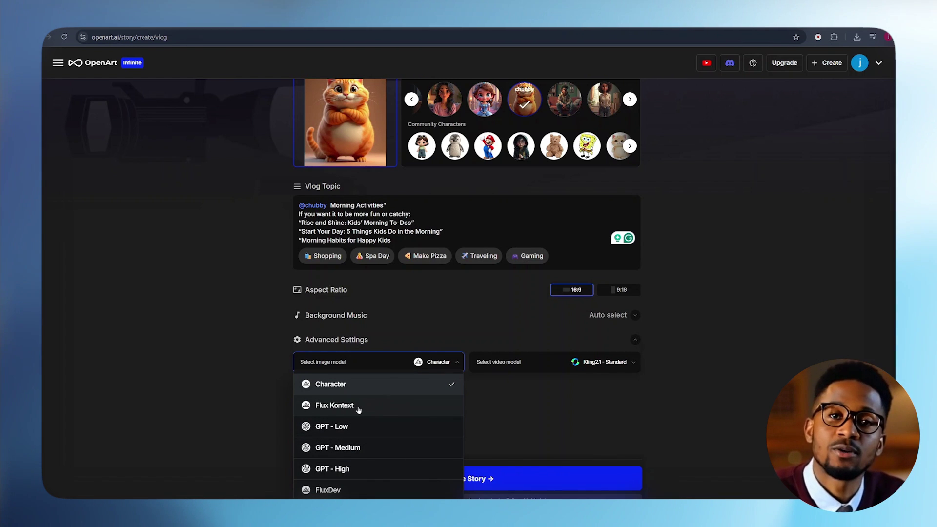
left_click(632, 365)
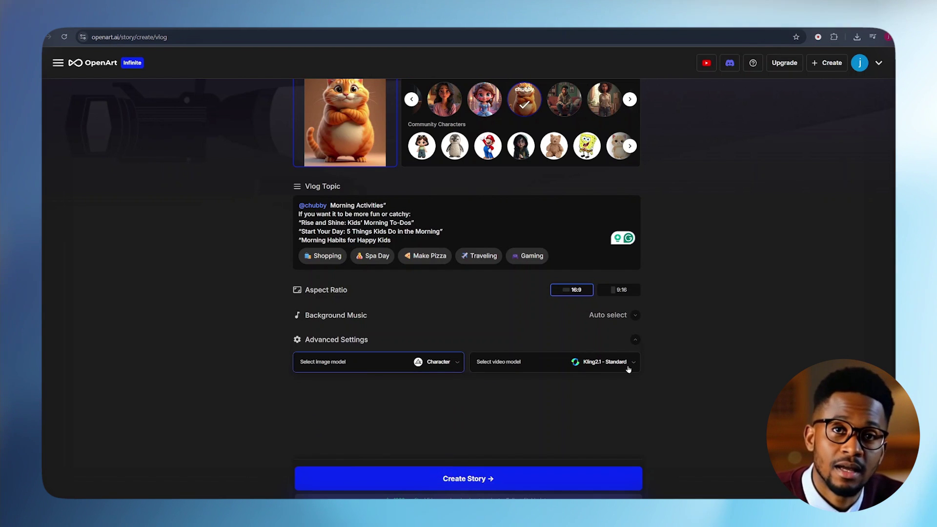
left_click(627, 366)
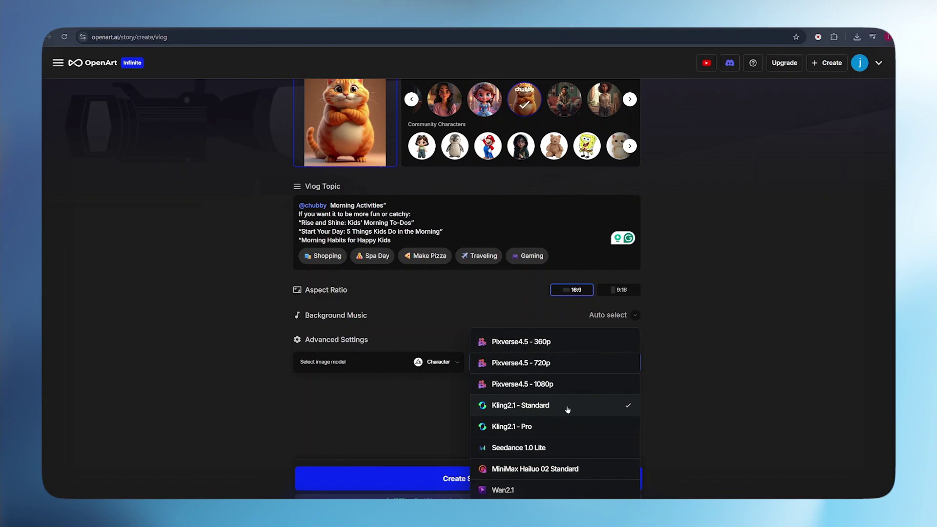
left_click(567, 408)
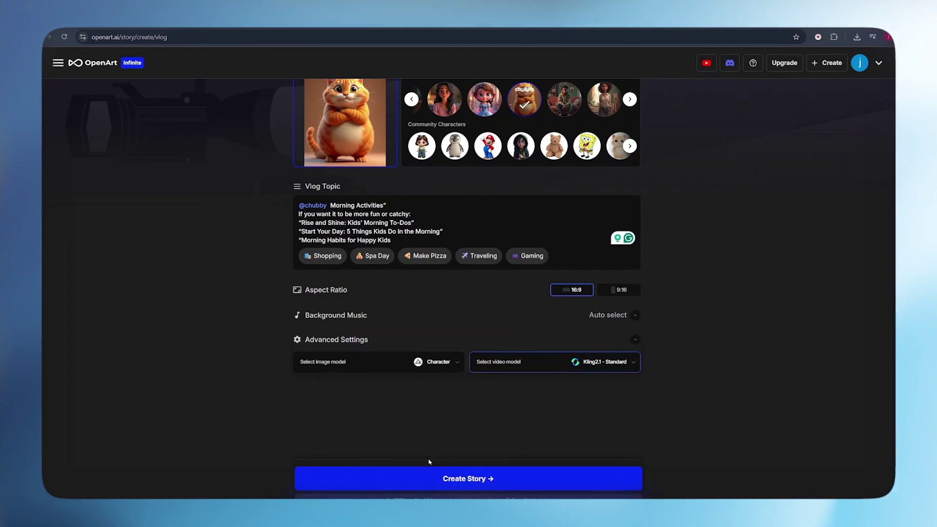
Generate the vlog story and review it, scrubbing to the tooth-brushing and cereal scenes.
left_click(470, 484)
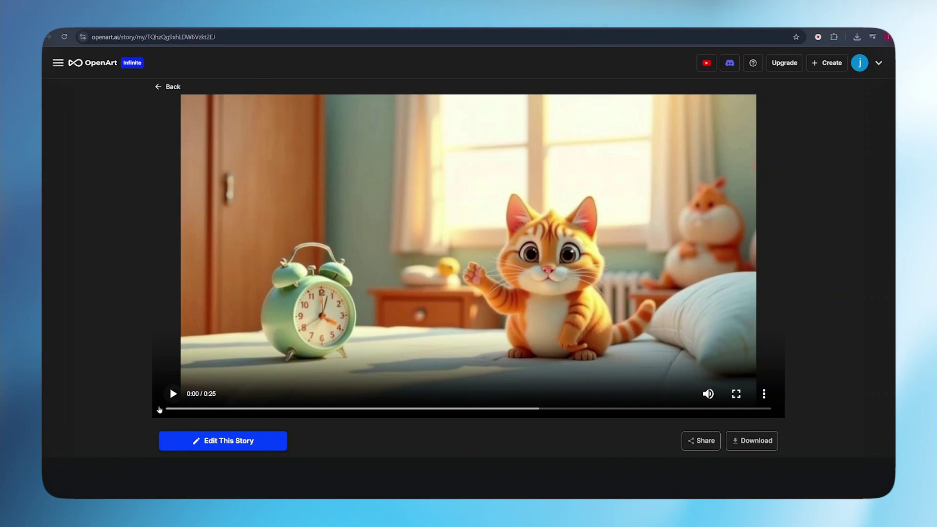
left_click(173, 393)
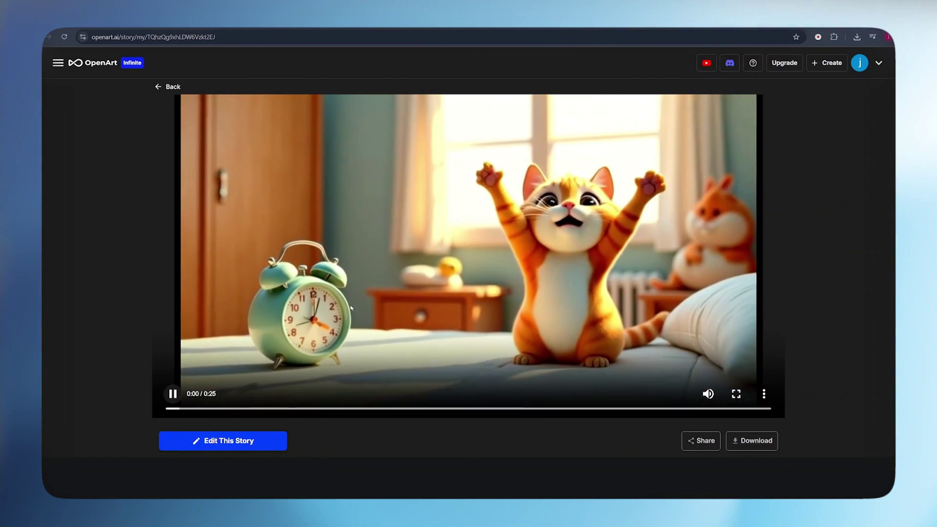
left_click(351, 308)
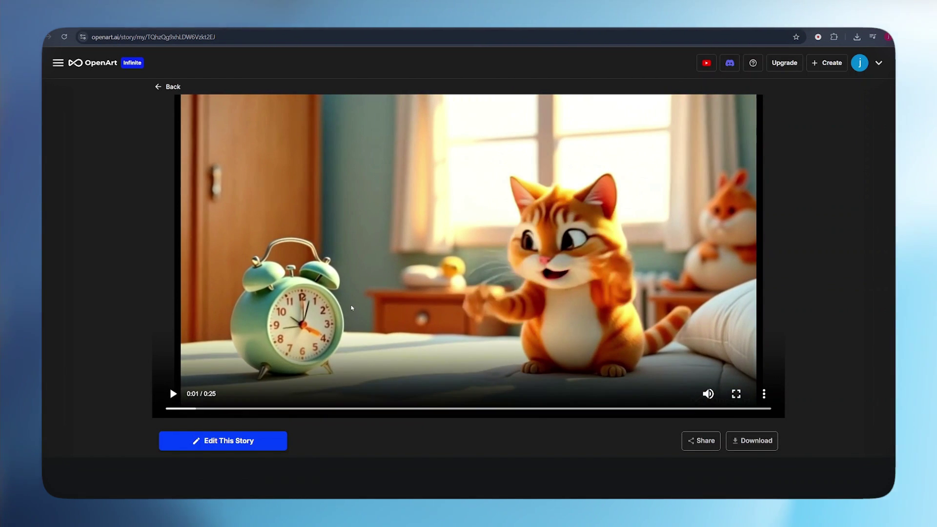
left_click_drag(196, 409, 289, 416)
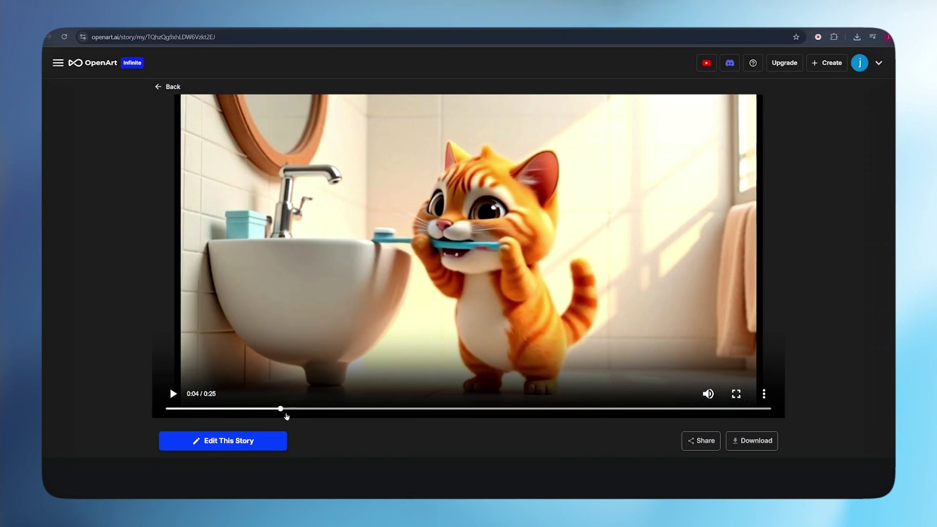
key("space")
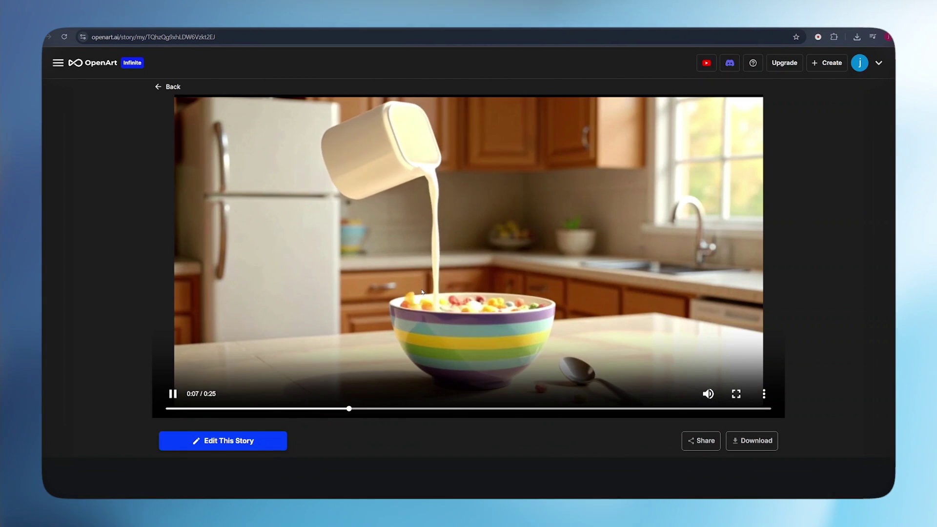
left_click(424, 278)
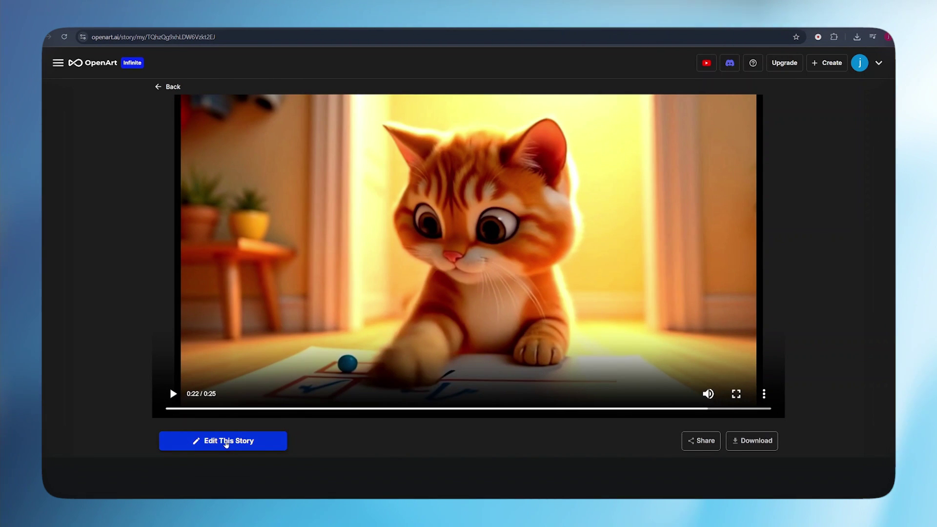
Edit the story, select the milk-and-cereal clip and switch between its video and still-image prompts.
left_click(226, 441)
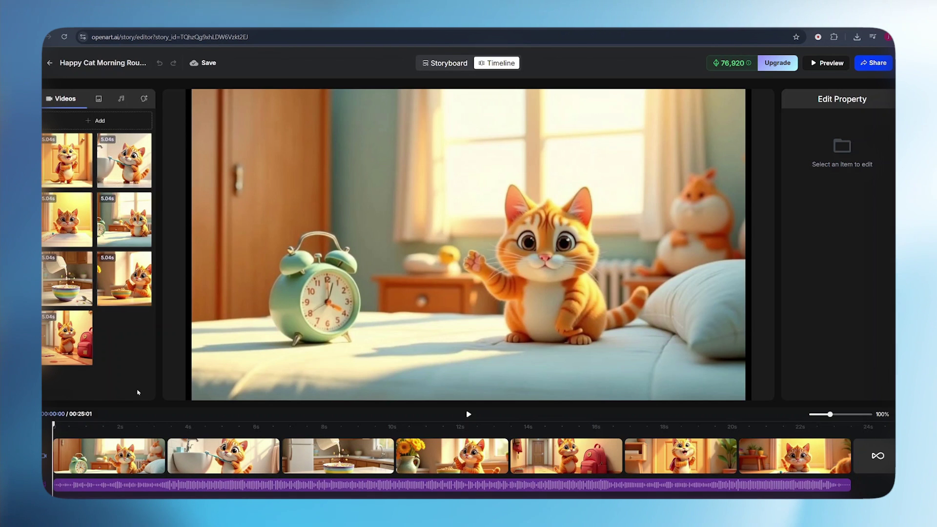
mouse_move(339, 455)
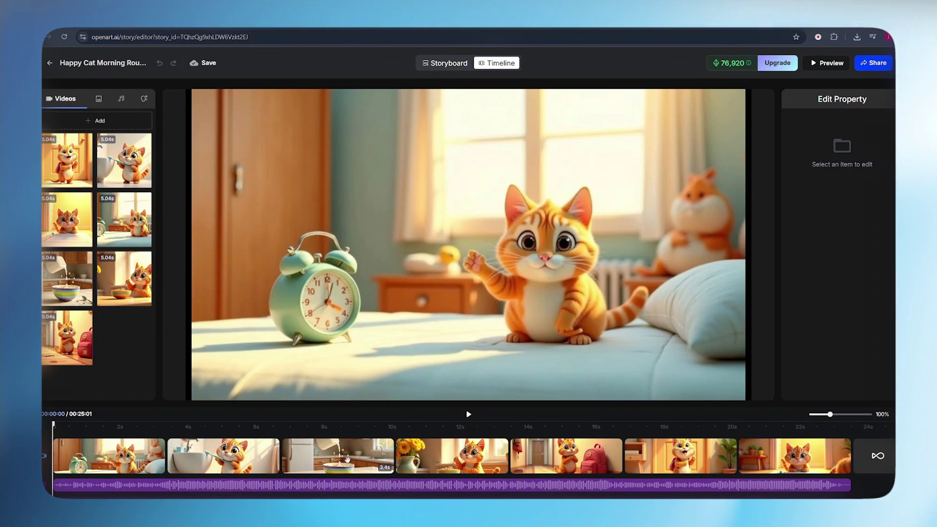
left_click(347, 459)
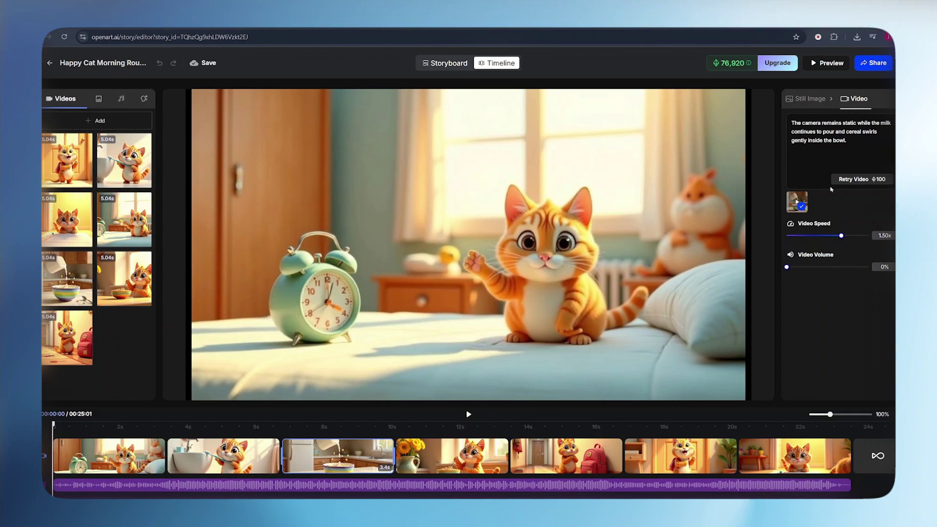
left_click(833, 140)
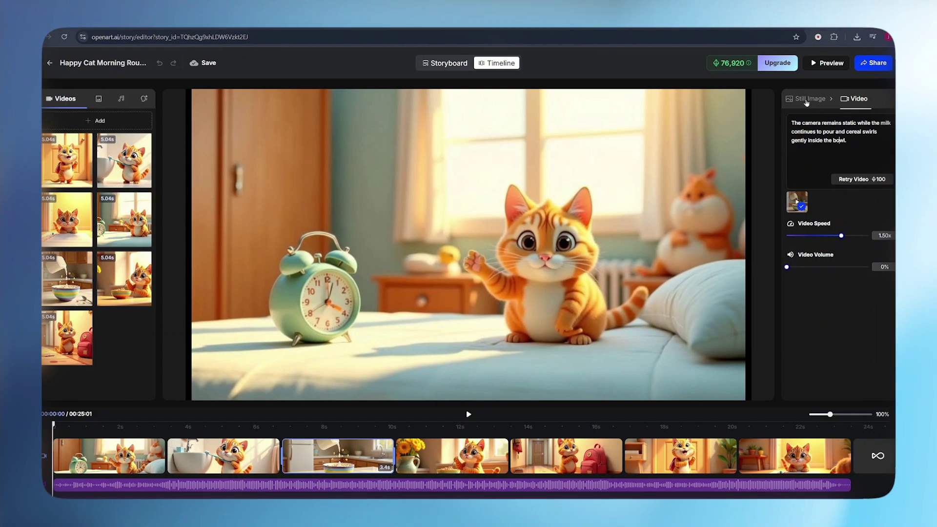
left_click(806, 99)
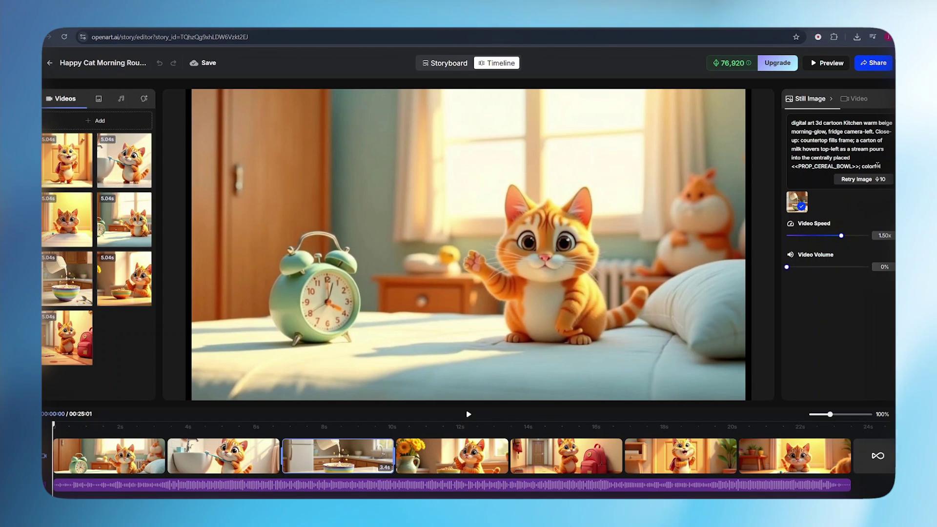
left_click(855, 98)
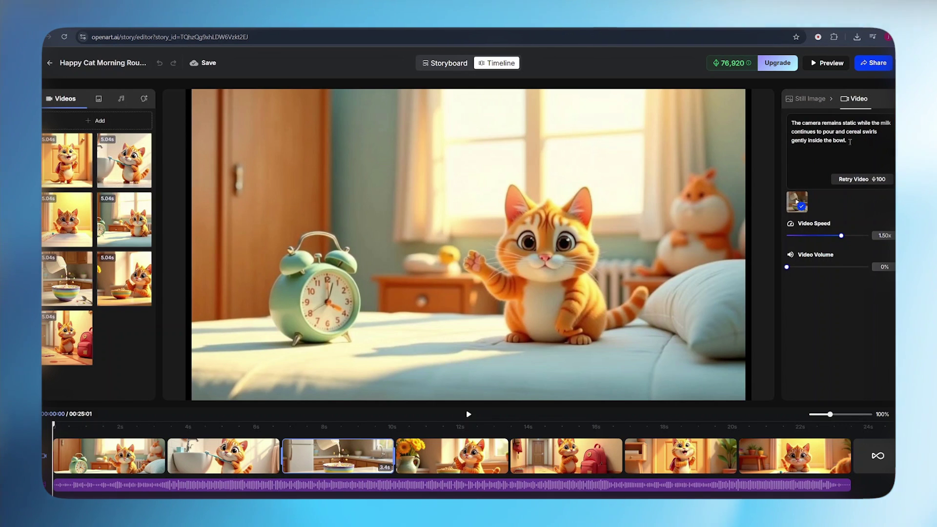
left_click(811, 99)
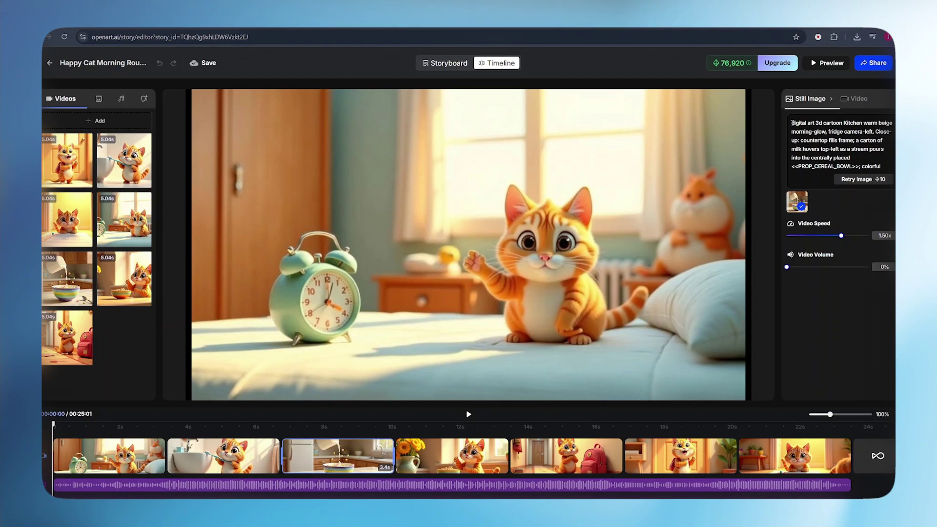
scroll(875, 155, "down", 2)
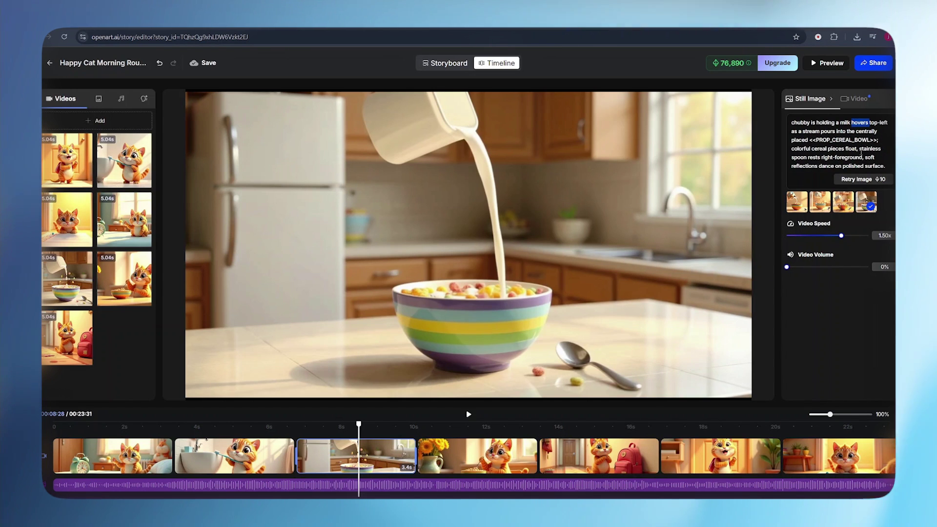
Copy the still-image prompt and set up image generation with the chubby character.
key("ctrl+a")
right_click(864, 156)
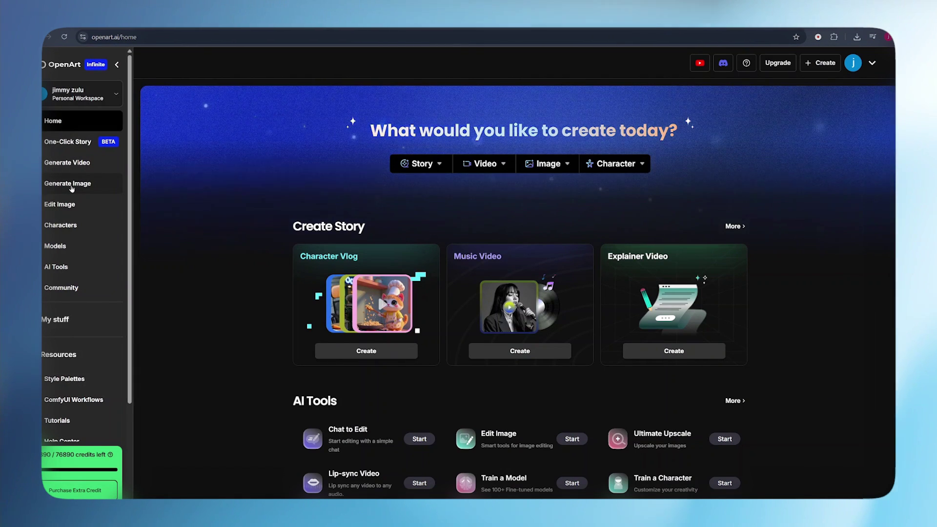
left_click(71, 187)
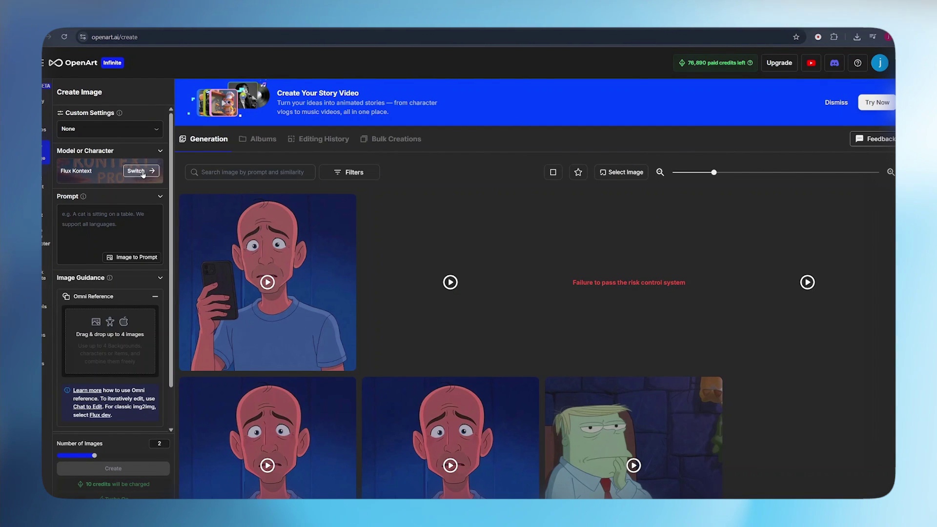
left_click(142, 175)
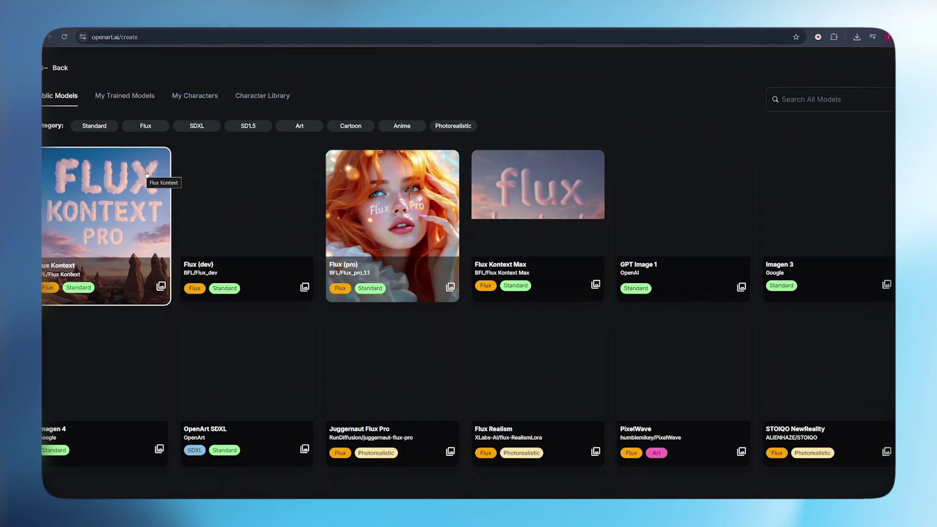
left_click(196, 95)
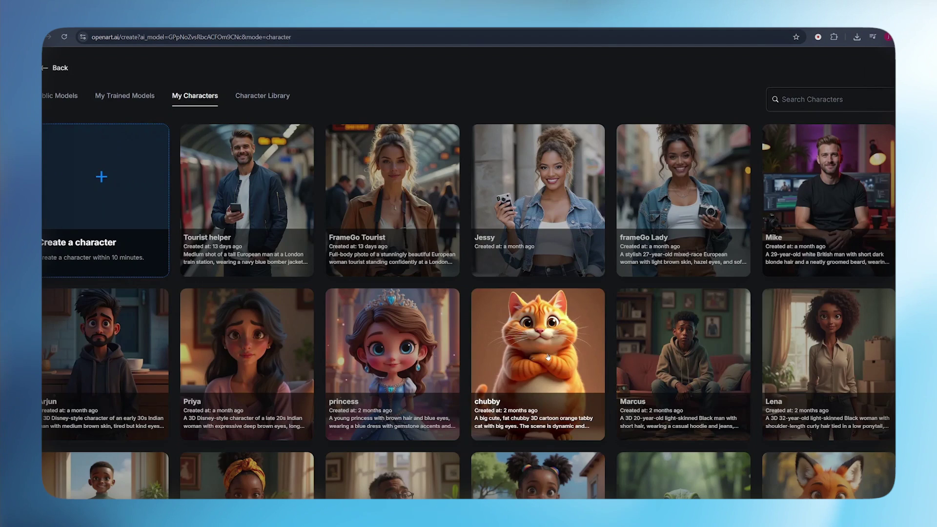
left_click(547, 357)
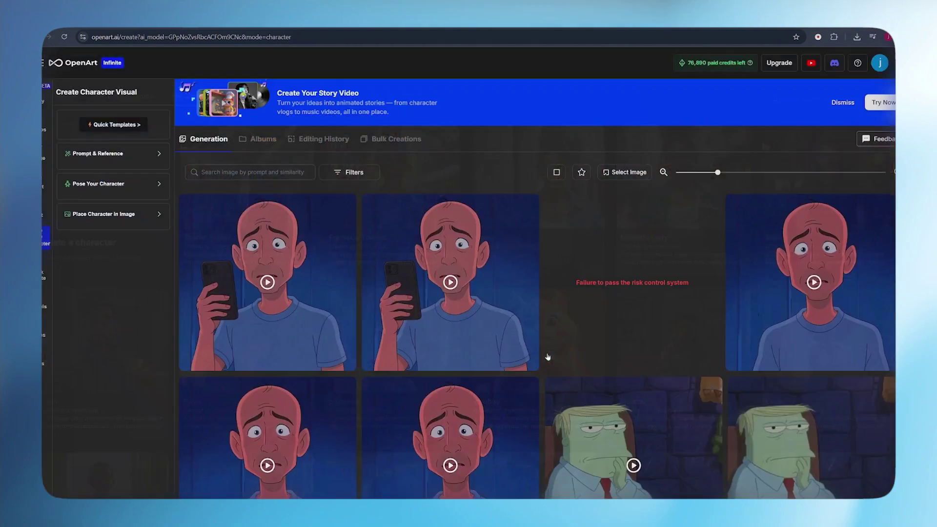
left_click(103, 181)
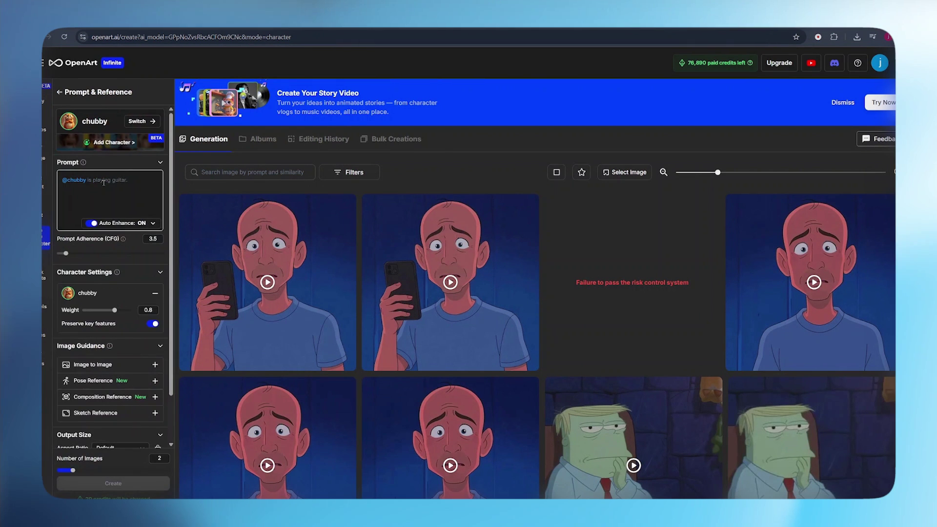
Paste the cat-pouring-milk prompt and generate it at Cinema 16:9.
type("digital art 3d cartoon Kitchen warm beige morning-glow, fridge camera-left. Close-up: countertop fills frame; a carton cat chubby is holding a milk hovers top-left as a stream pours into the centrally placed <<PROP_CEREAL_BOWL>>; colorful cereal pieces float, stainless spoon rests right-foreground, soft reflections dance on polished surface.")
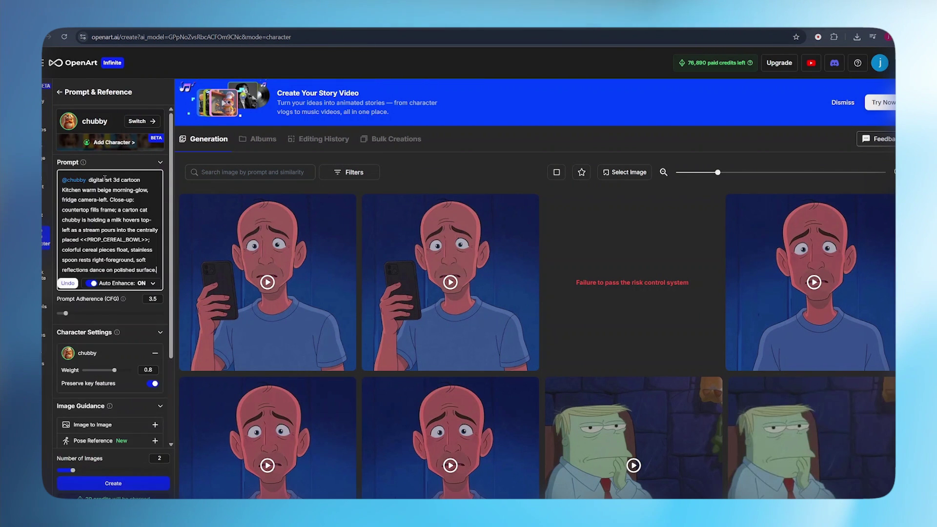
scroll(141, 276, "down", 2)
left_click(140, 408)
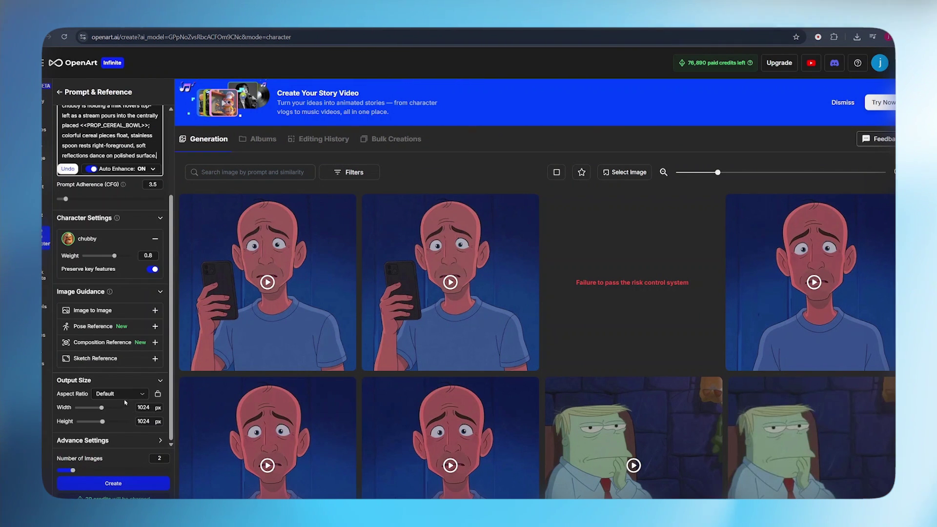
left_click(125, 396)
left_click(117, 429)
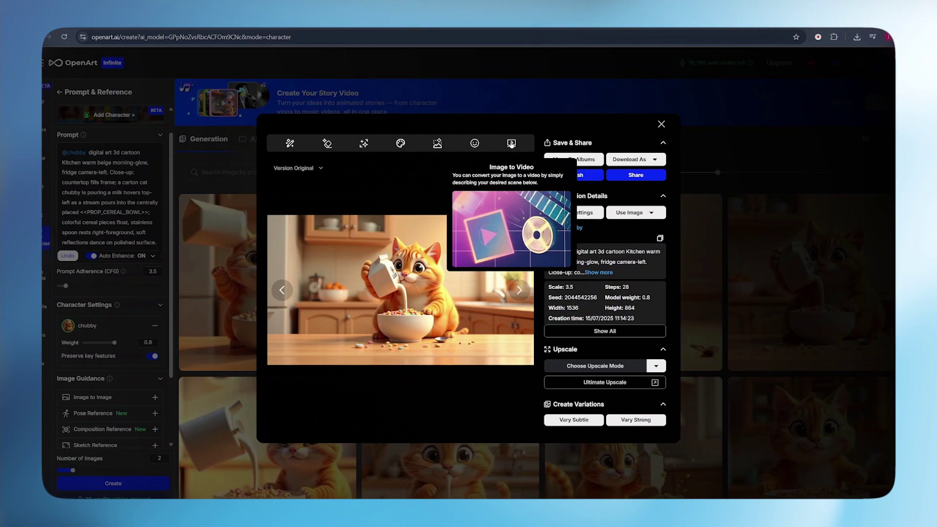
Send the image to Image-to-Video with the copied video prompt and download the generated clip.
left_click(512, 144)
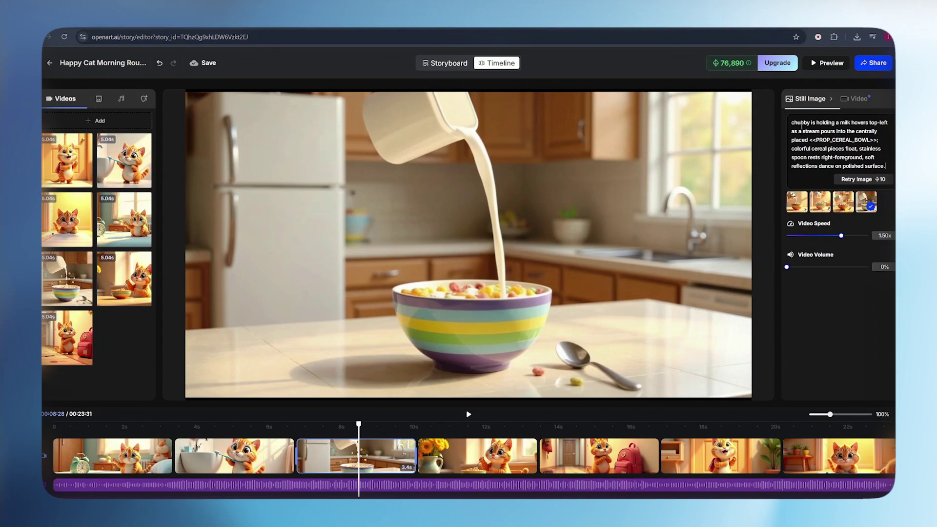
left_click(851, 102)
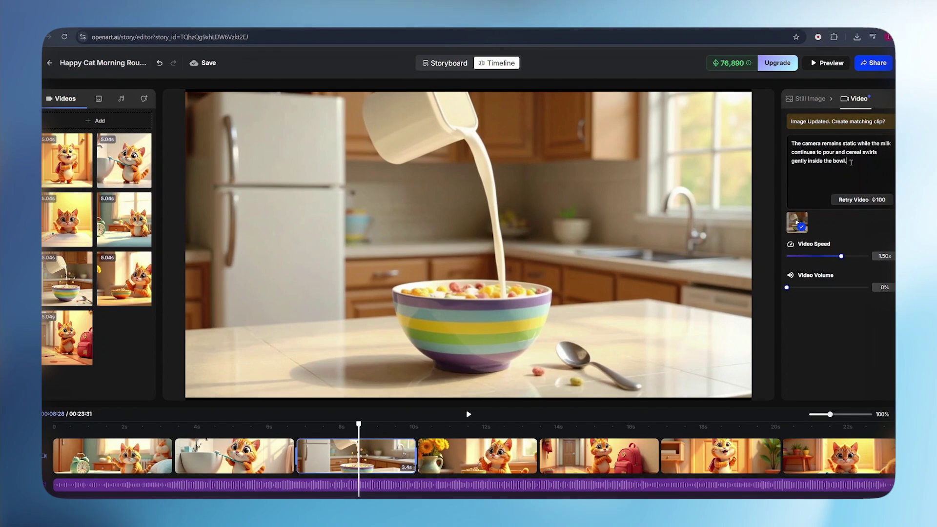
left_click_drag(848, 161, 796, 145)
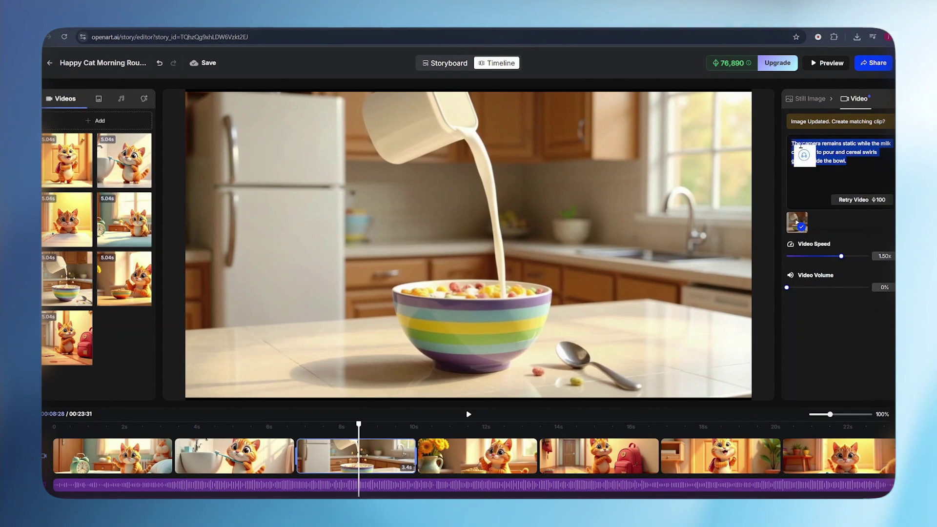
right_click(803, 153)
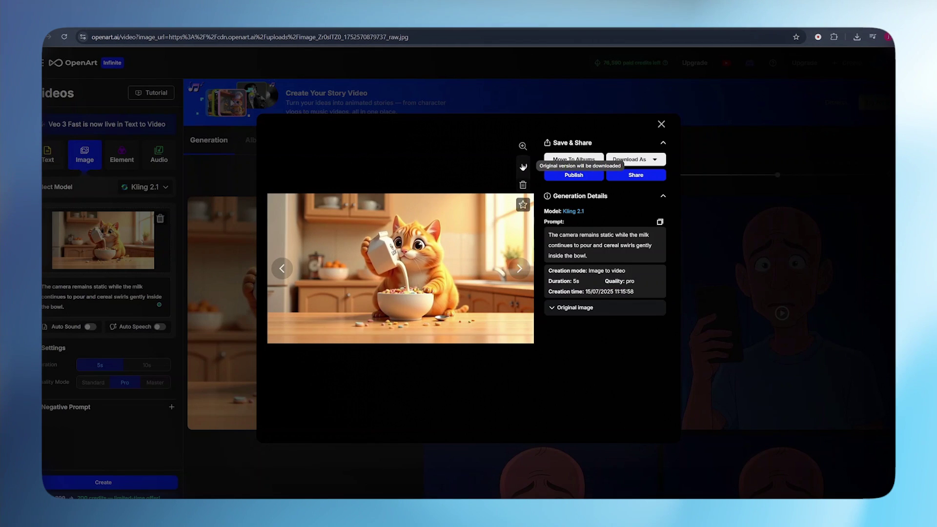
left_click(522, 167)
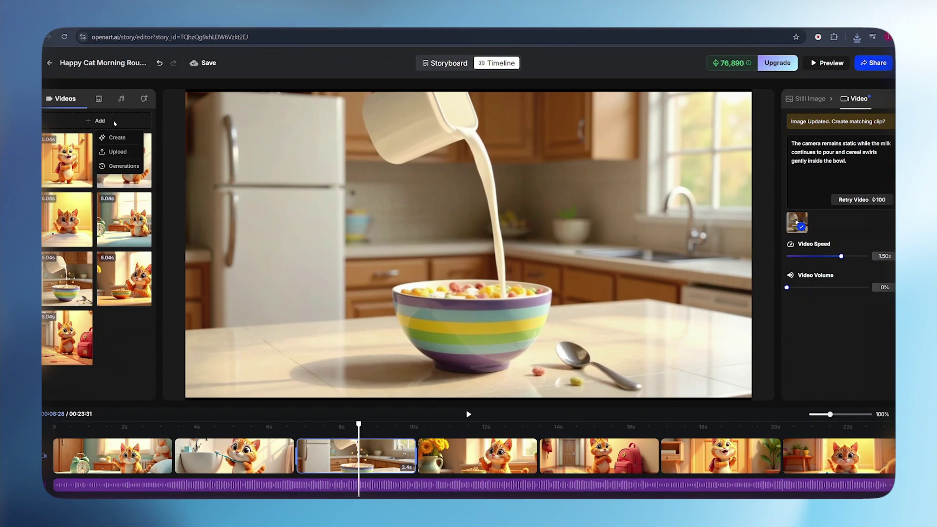
Upload the downloaded cat video and drop it onto the cereal clip to replace it.
left_click(119, 151)
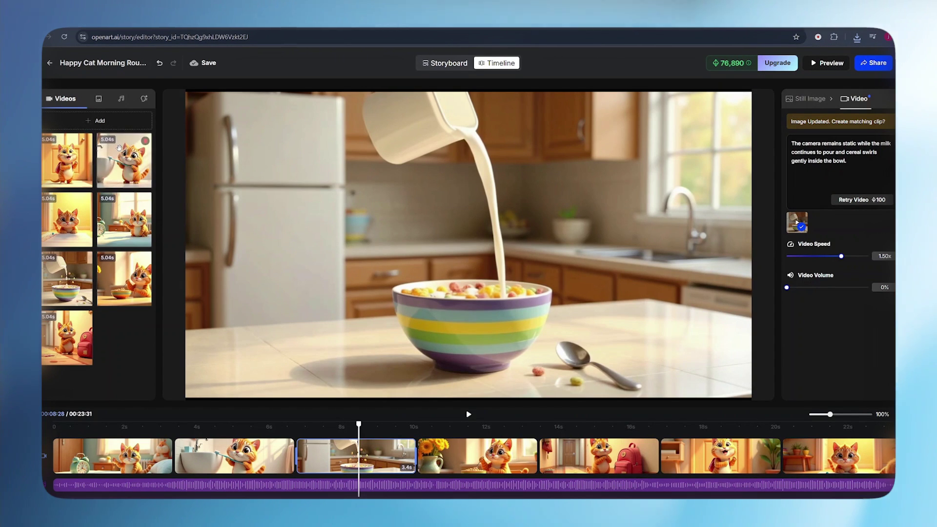
left_click(857, 37)
left_click_drag(762, 78, 94, 292)
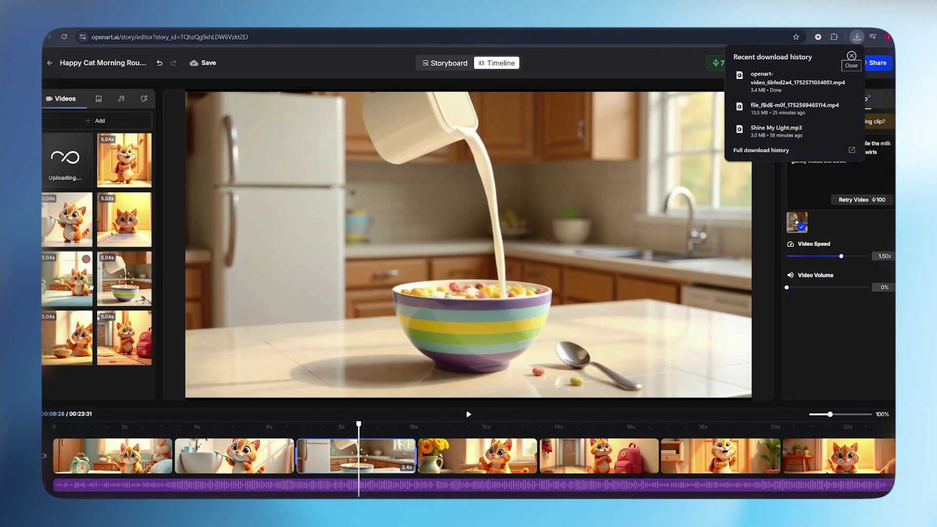
left_click_drag(60, 167, 335, 450)
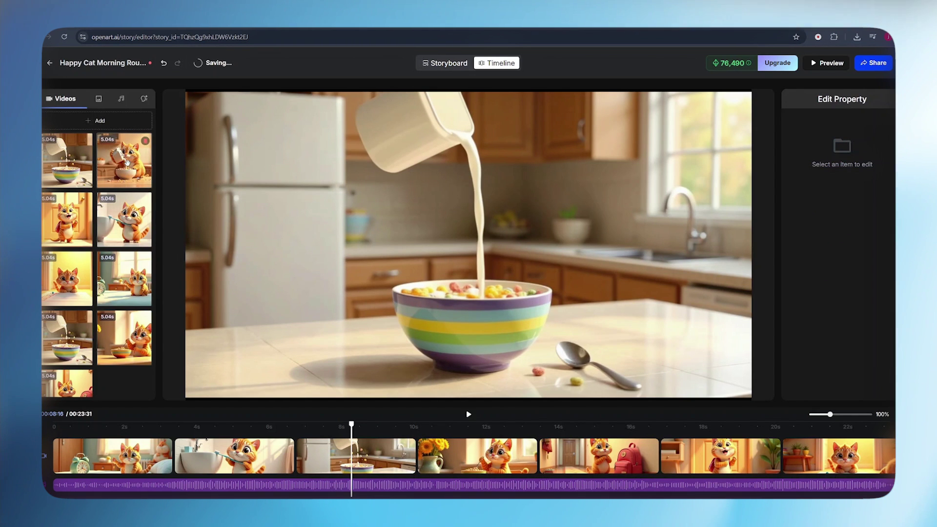
Delete the leftover old clip and trim the new cat clip to 3.9 s.
left_click_drag(326, 455, 296, 457)
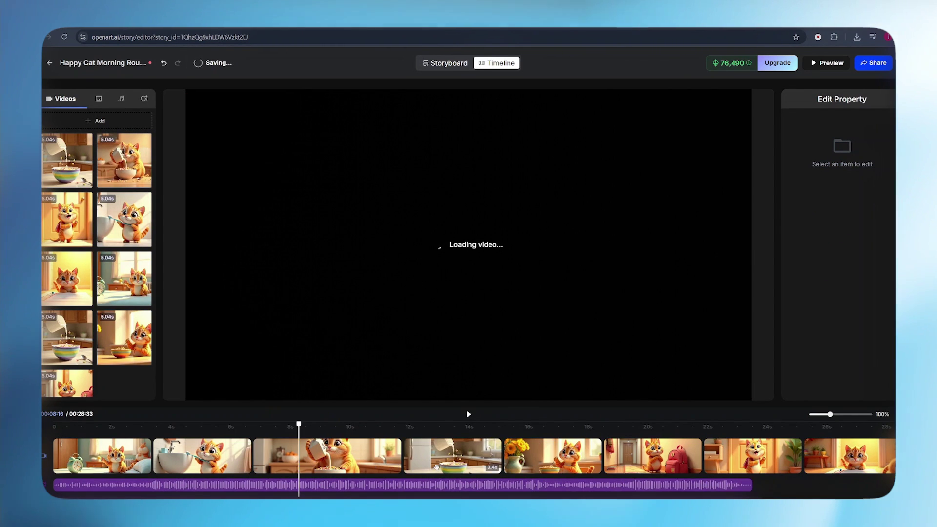
left_click(436, 466)
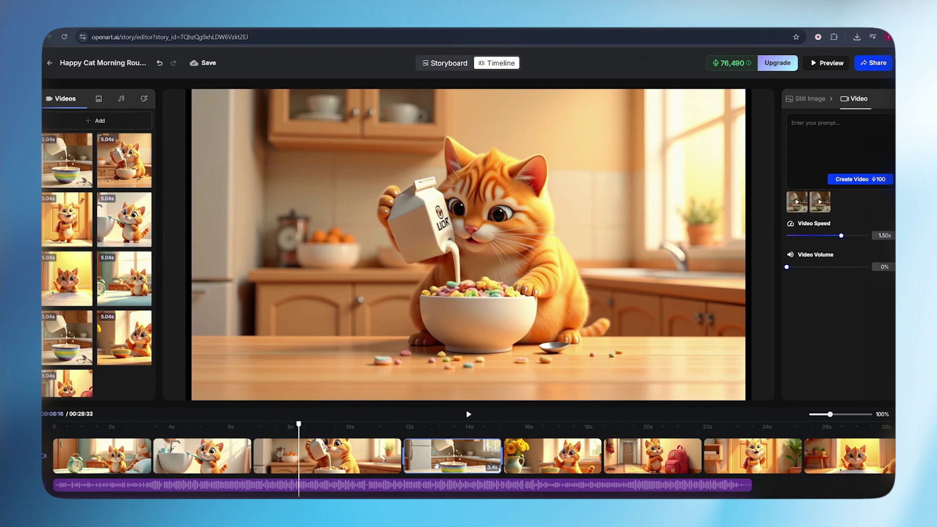
key("Delete")
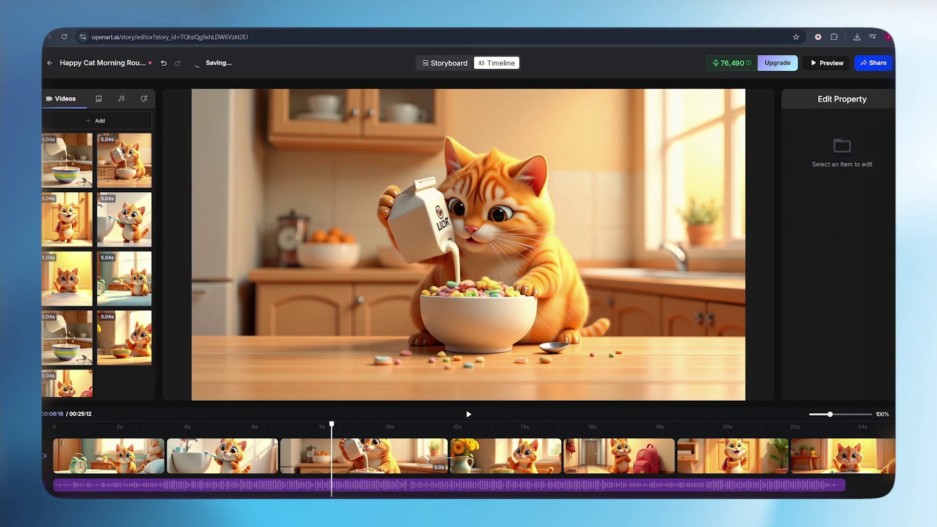
left_click(427, 458)
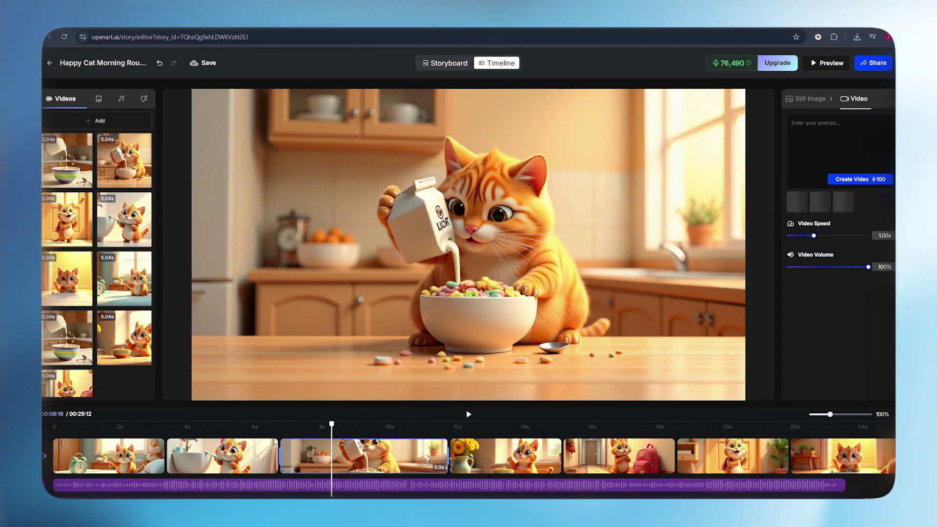
left_click_drag(447, 460, 409, 463)
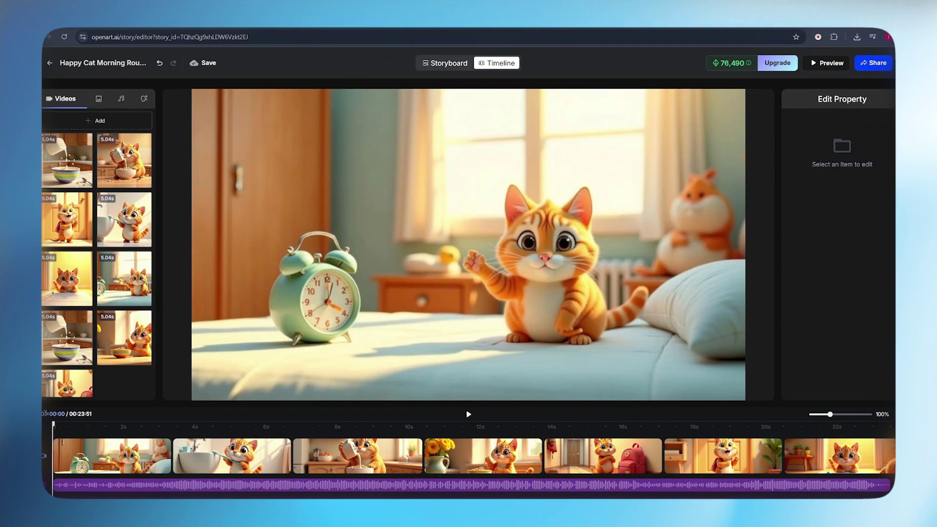
Play the edited 23-second cat vlog from 0:00 as a check.
key("space")
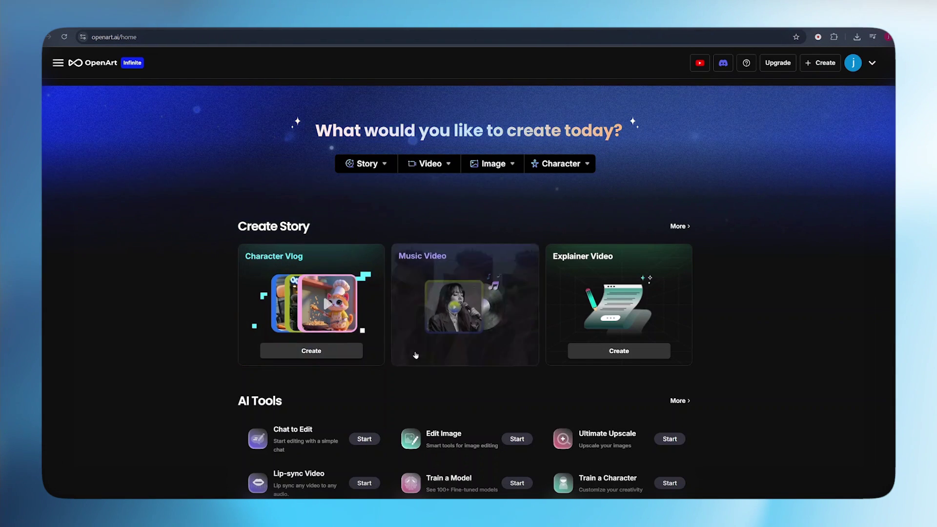
mouse_move(465, 296)
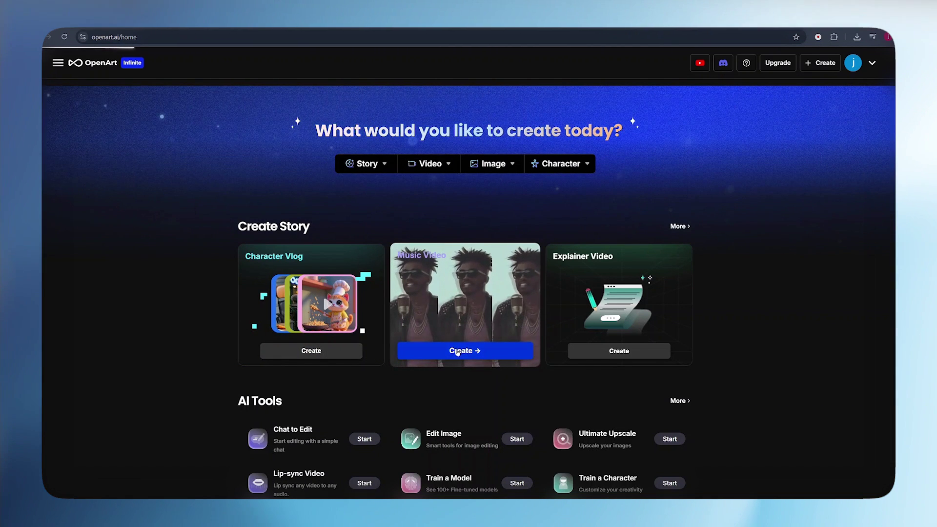
Start a new Music Video project from the home page.
left_click(464, 351)
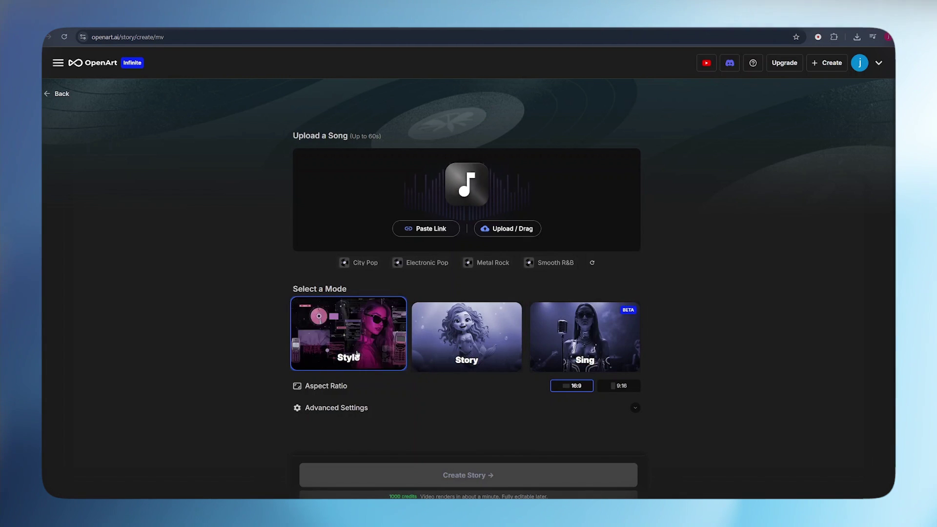
Choose Style mode, try the Custom described style, then settle on the Auto style look.
left_click(356, 355)
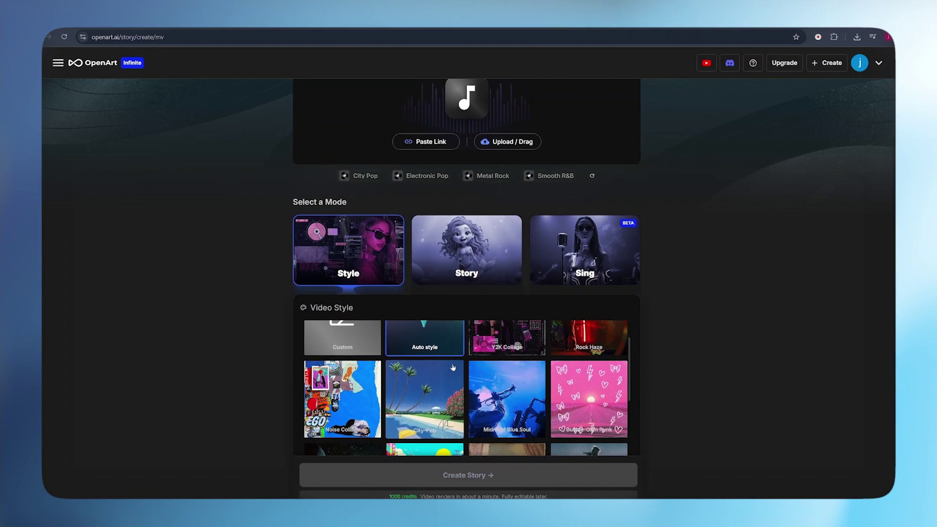
scroll(452, 368, "down", 3)
scroll(455, 370, "down", 3)
scroll(456, 372, "down", 2)
scroll(458, 375, "down", 1)
scroll(458, 376, "down", 1)
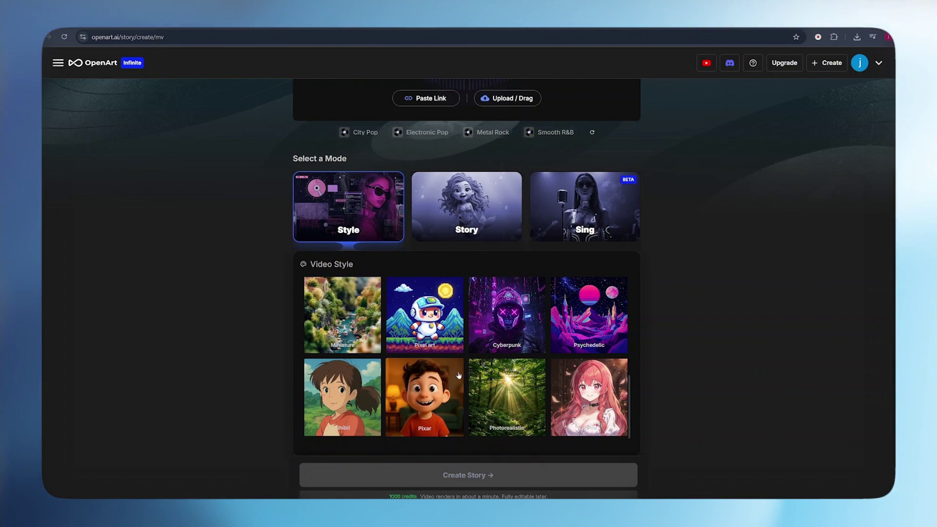
scroll(461, 380, "up", 5)
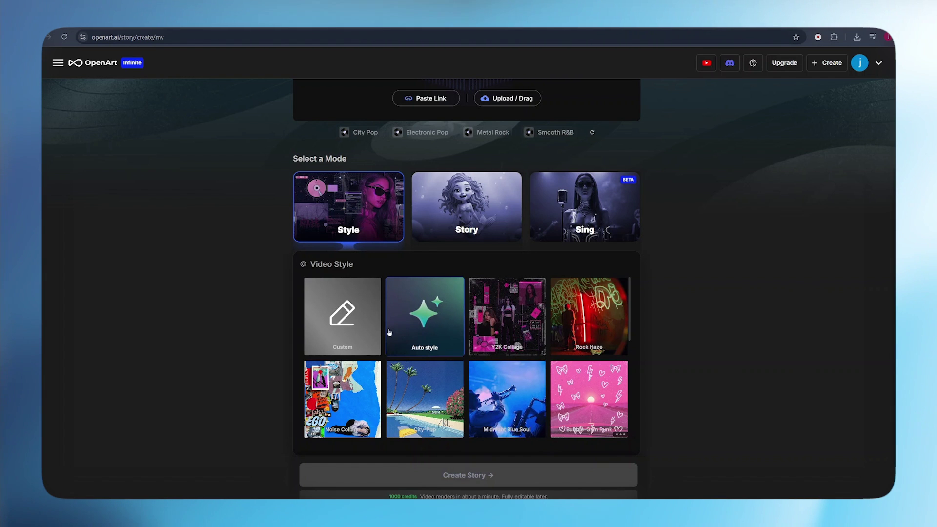
left_click(343, 342)
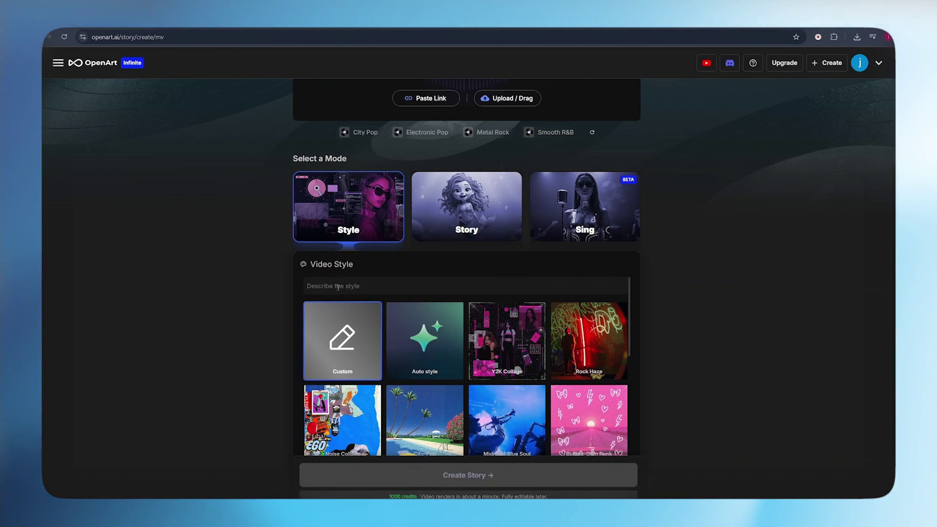
left_click(421, 336)
scroll(425, 235, "up", 3)
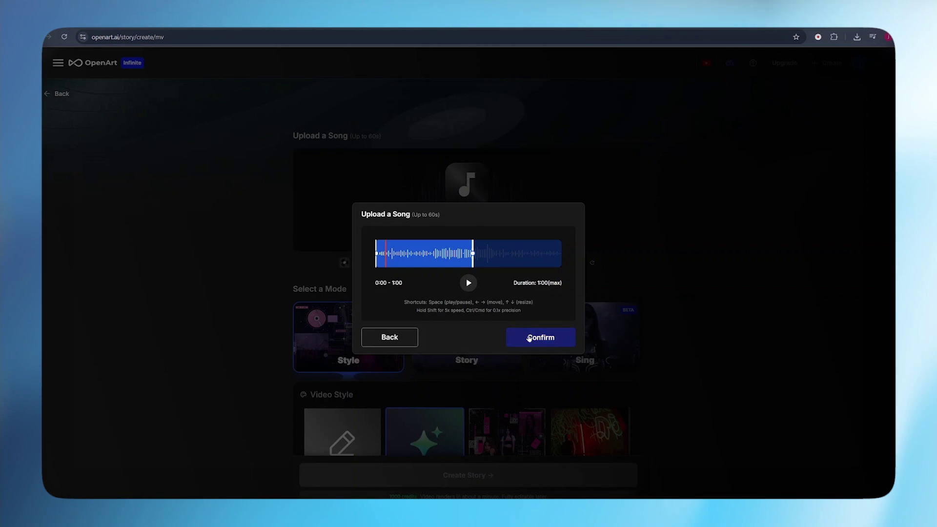
Confirm the 0:00–1:00 song trim and start Create Story generation.
left_click(528, 337)
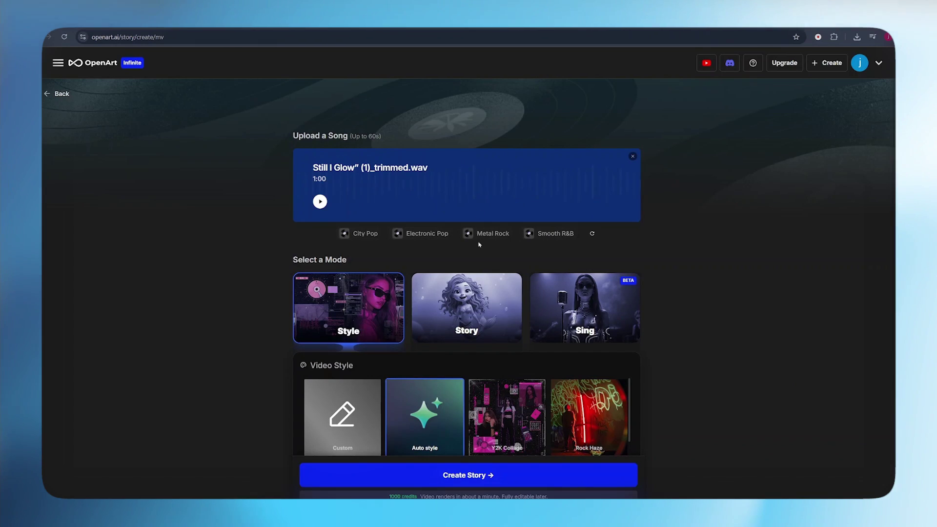
left_click(475, 476)
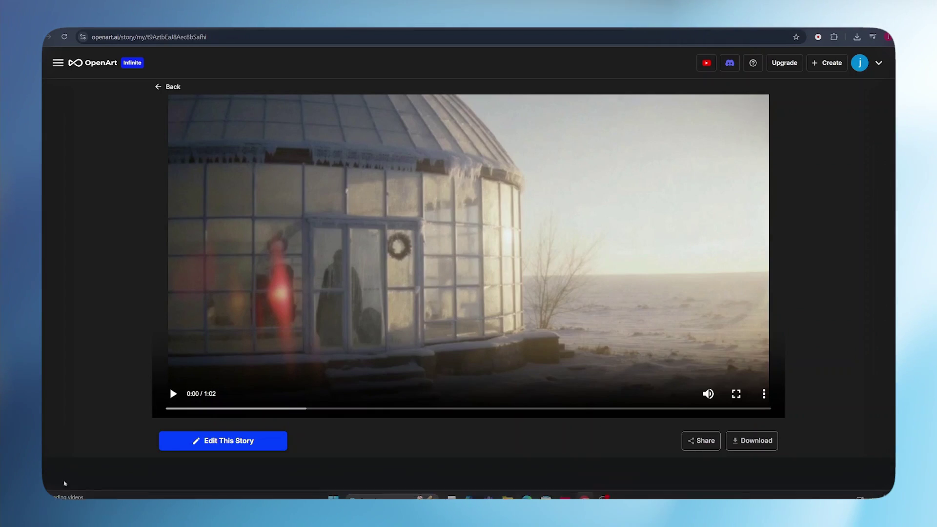
Play the snowy music video, pause at 0:22, then choose Edit This Story.
left_click(173, 395)
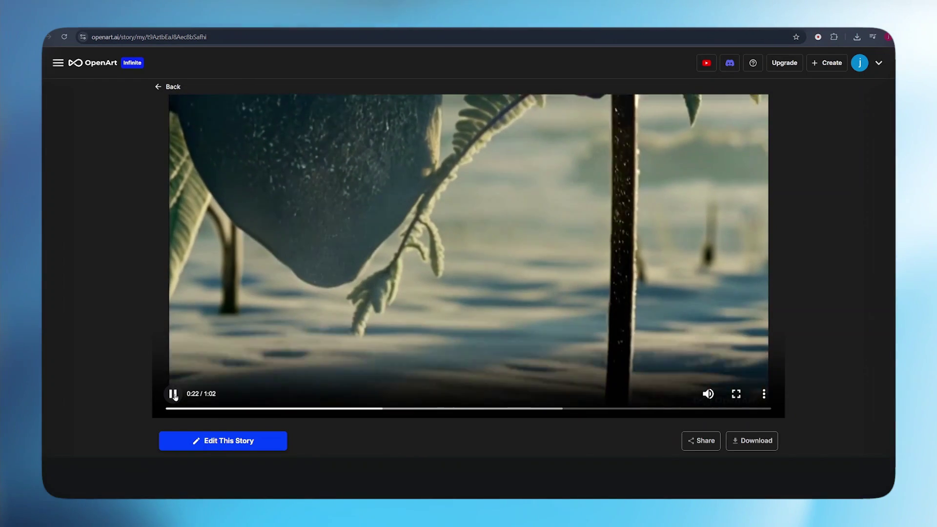
left_click(174, 395)
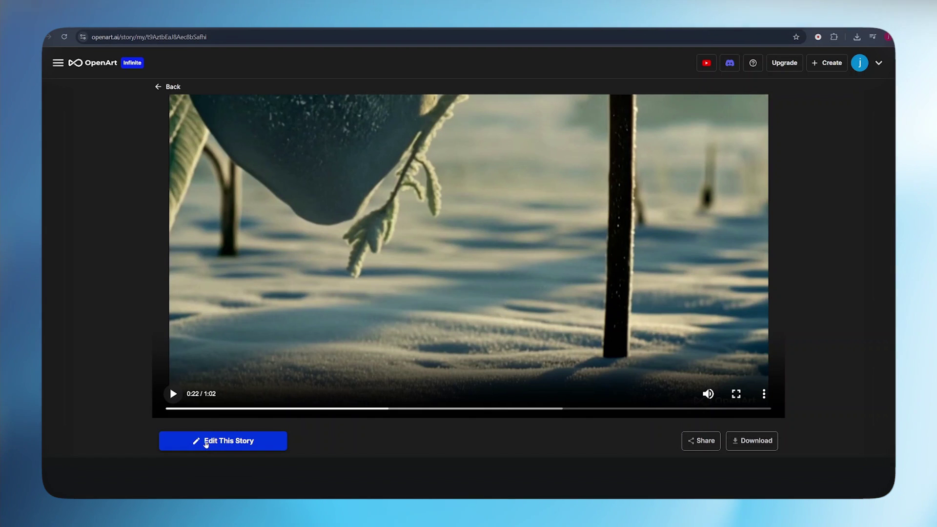
left_click(206, 443)
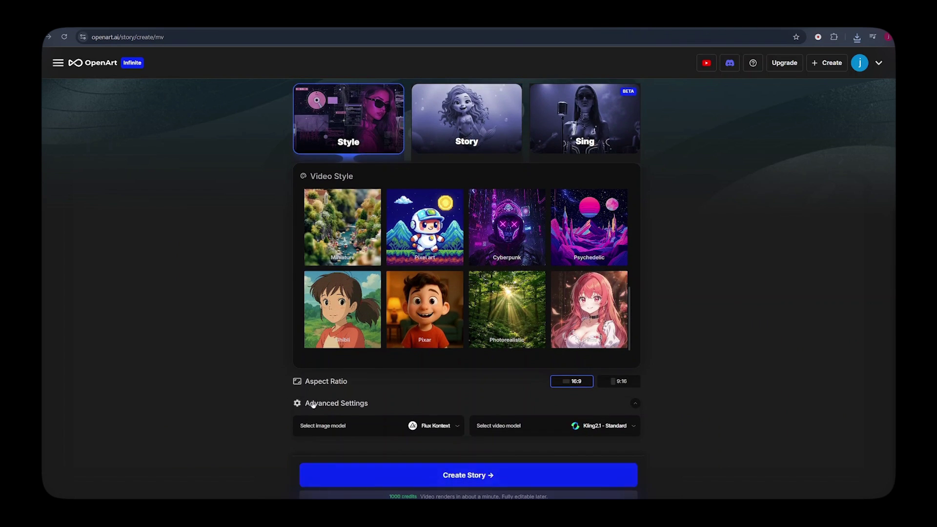
Generate a second version of the music video, play it and pause at 0:27.
left_click(459, 481)
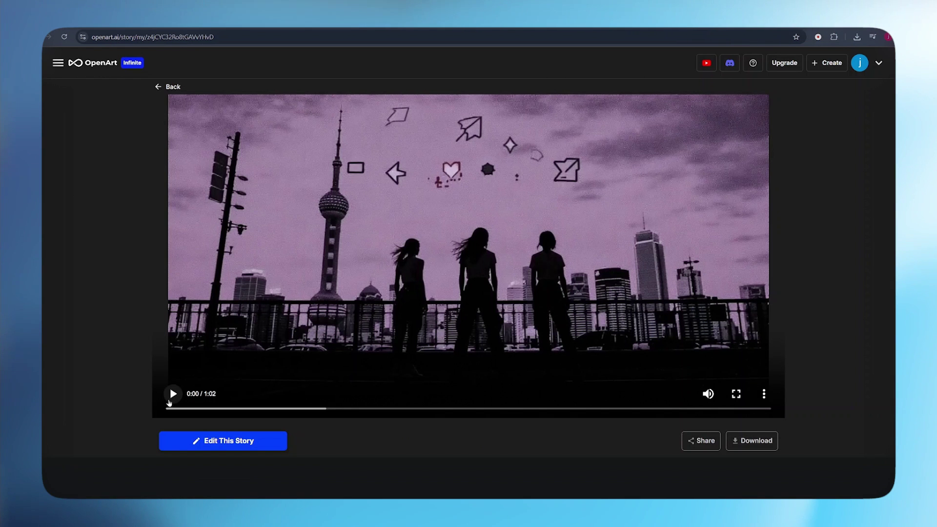
left_click(169, 402)
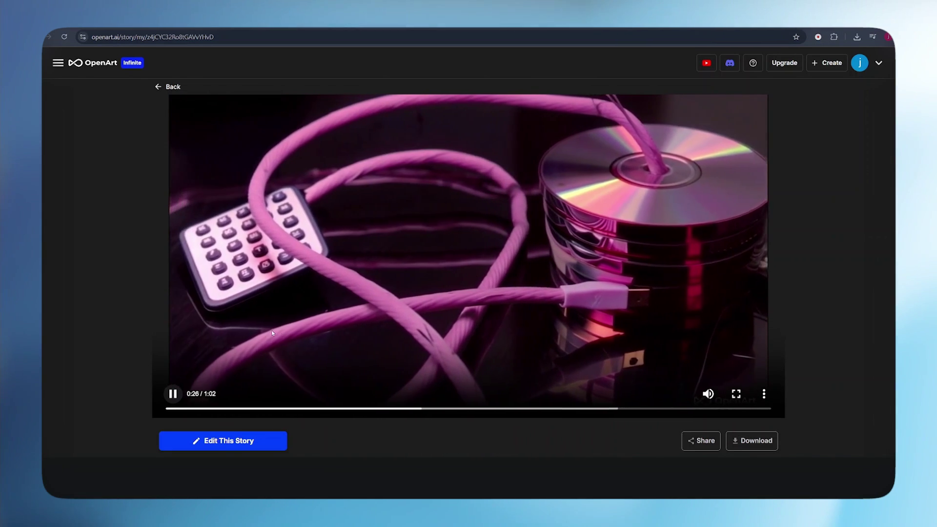
left_click(272, 333)
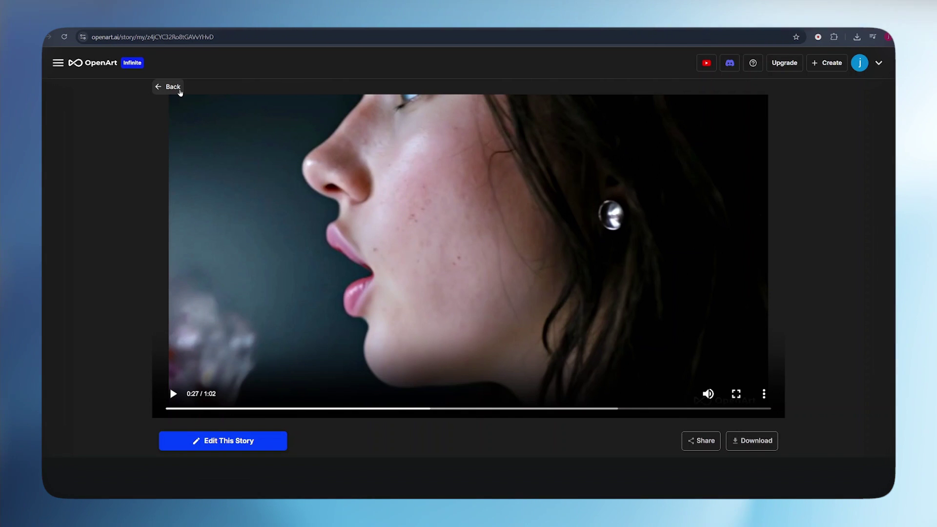
Switch to One-Star Story with a community character at 16:9, check Advanced Settings and create it.
left_click(174, 88)
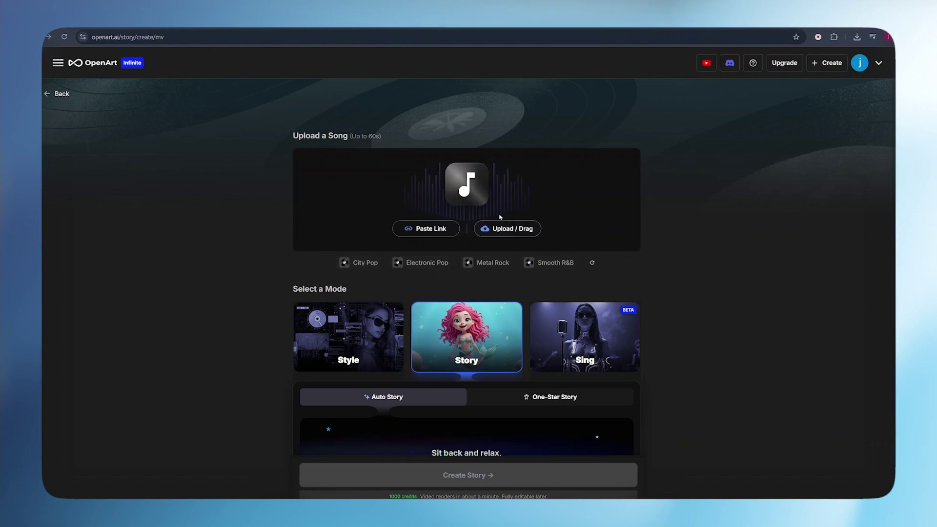
scroll(500, 212, "down", 3)
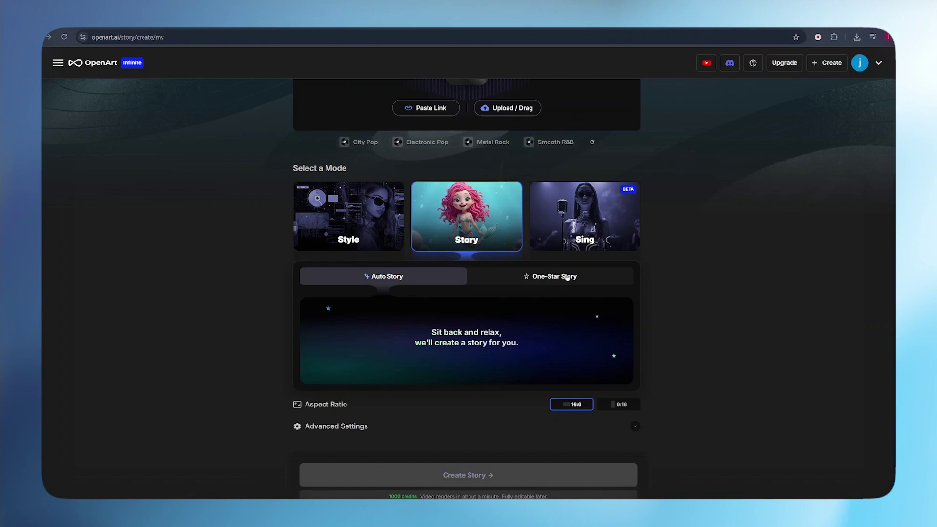
left_click(544, 278)
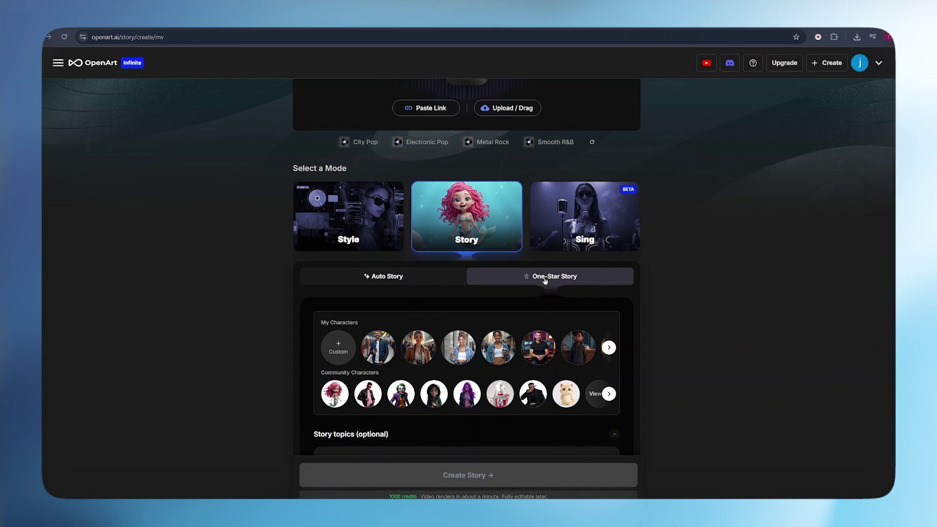
scroll(542, 308, "down", 1)
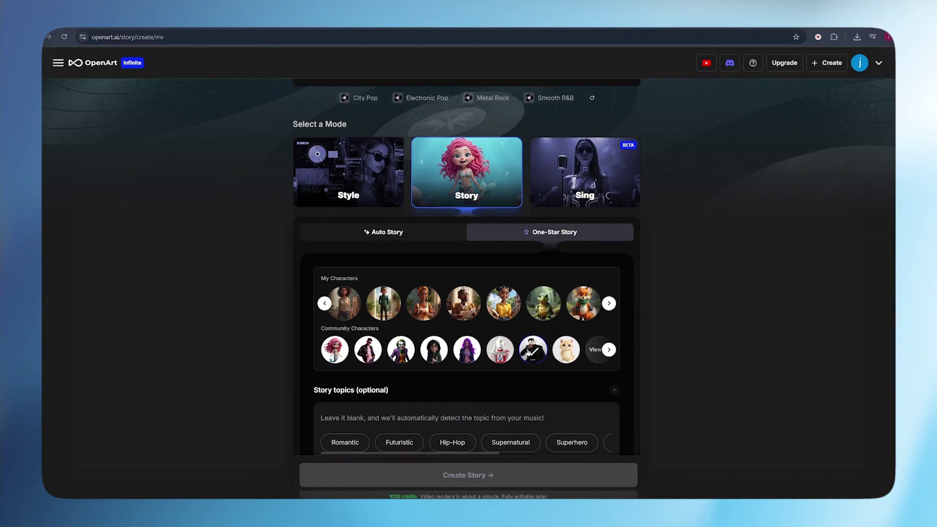
scroll(352, 341, "down", 2)
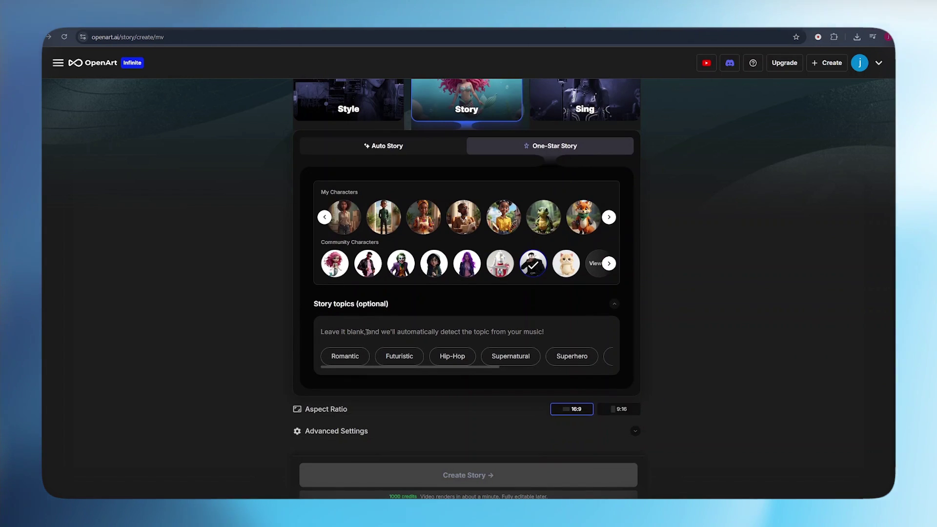
left_click(366, 332)
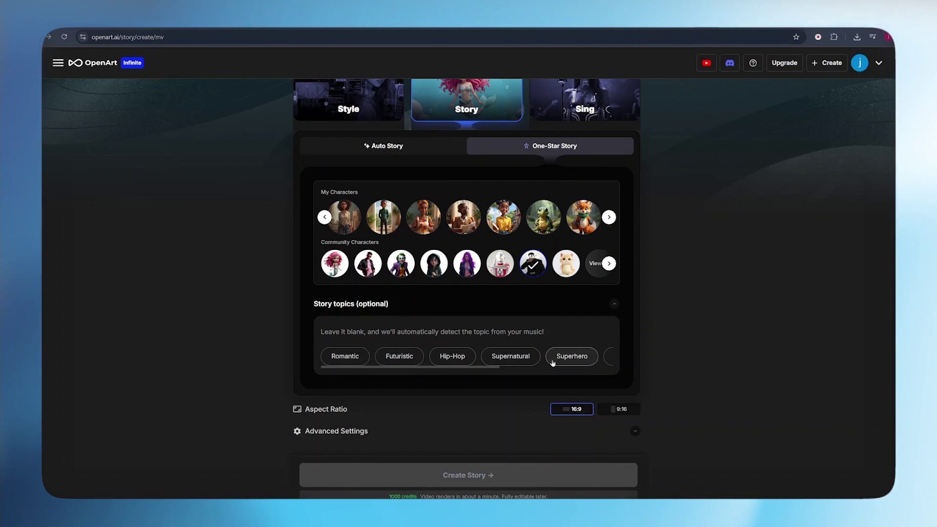
scroll(553, 364, "down", 1)
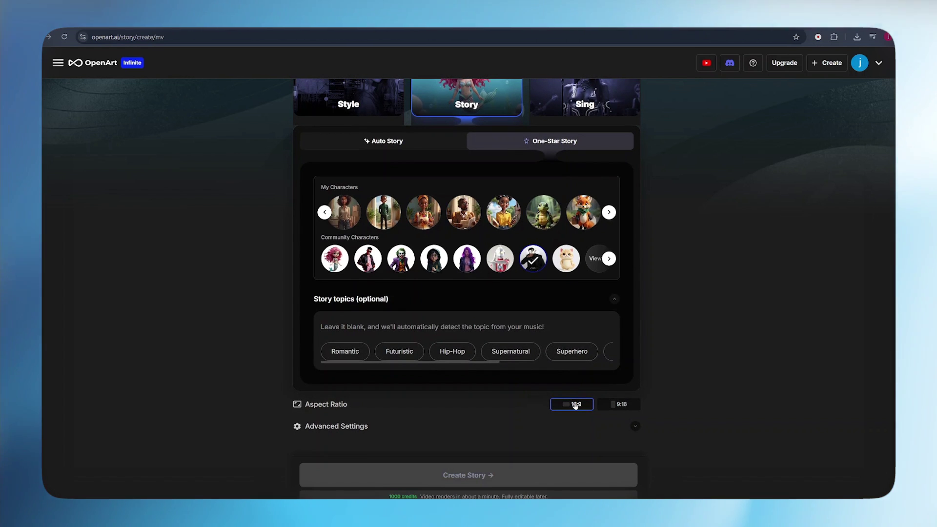
left_click(630, 427)
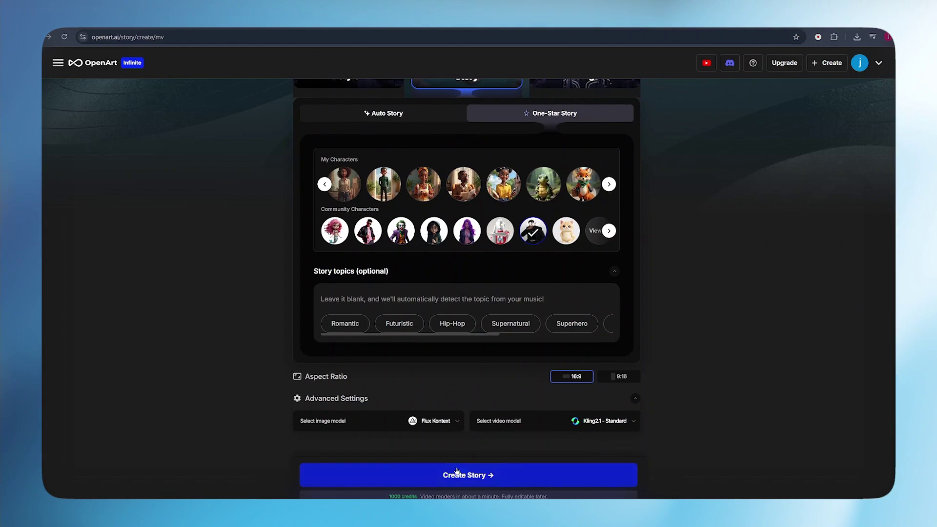
left_click(458, 474)
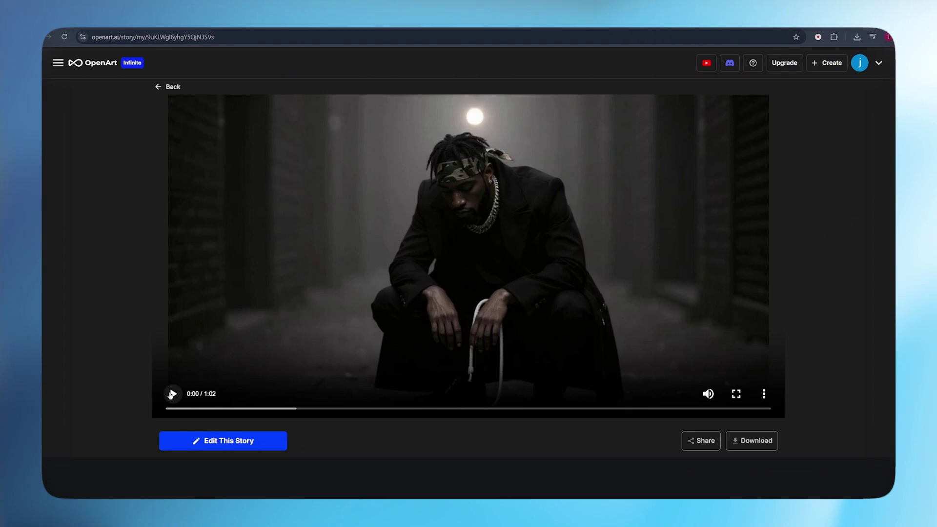
Play the finished One-Star Story video through.
left_click(171, 394)
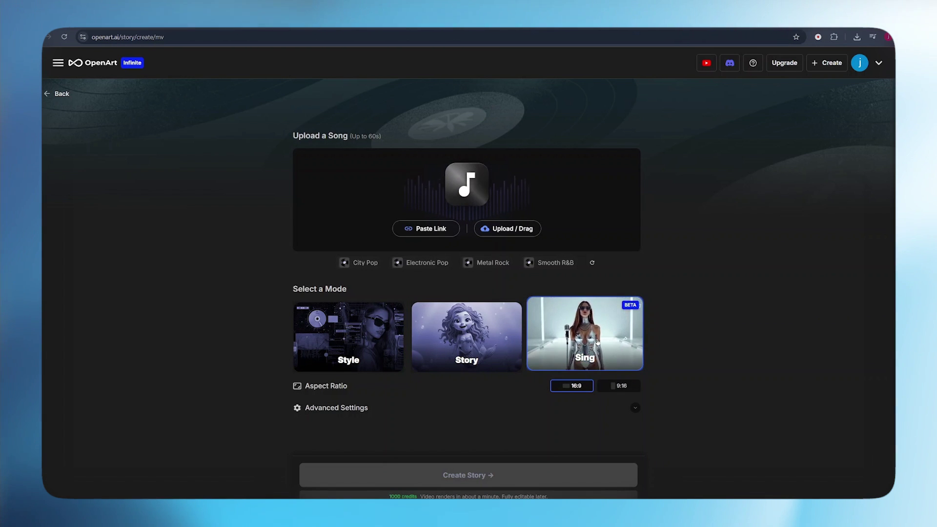
Select Sing mode, browse My Characters to Lena, and review the Hedra video model in Advanced Settings.
left_click(597, 341)
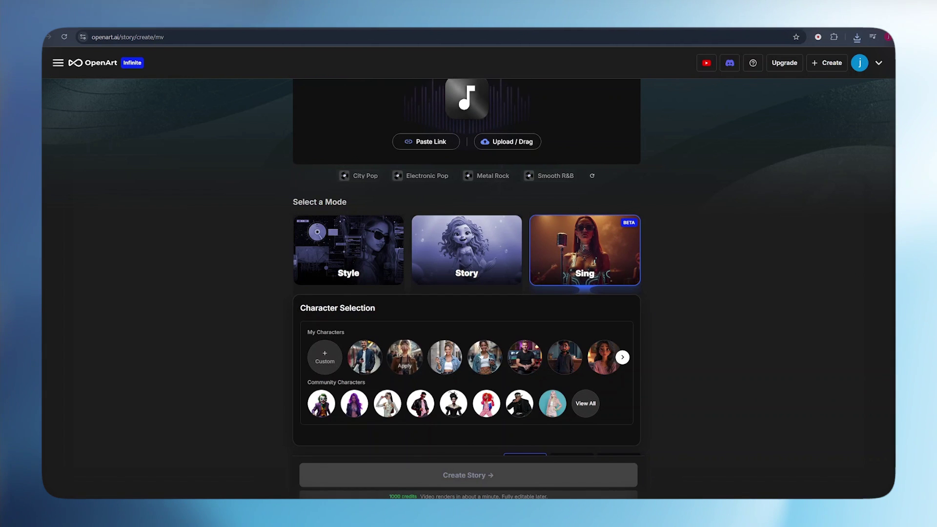
left_click(622, 358)
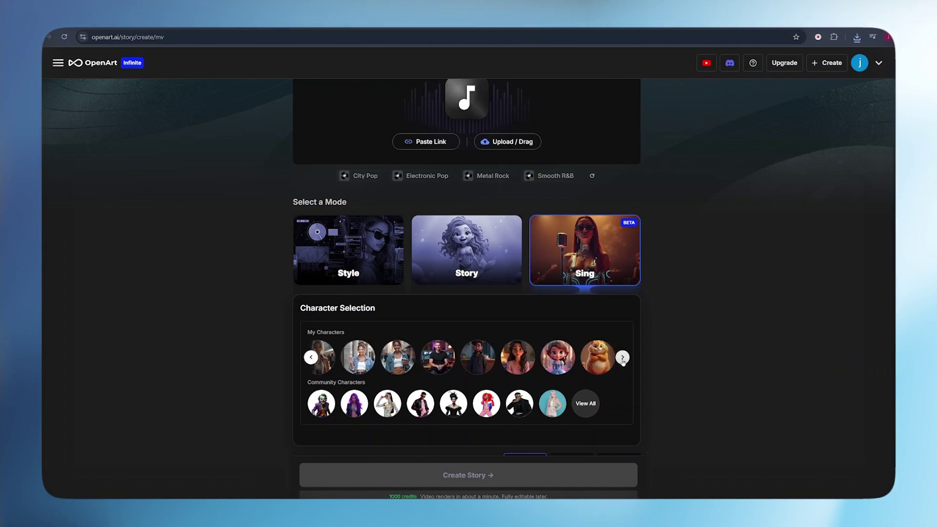
left_click(622, 358)
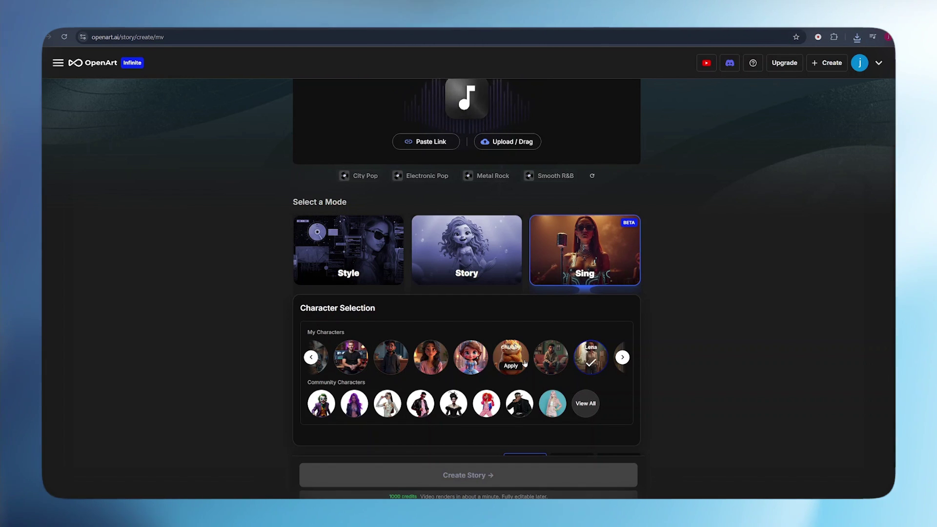
scroll(524, 363, "down", 1)
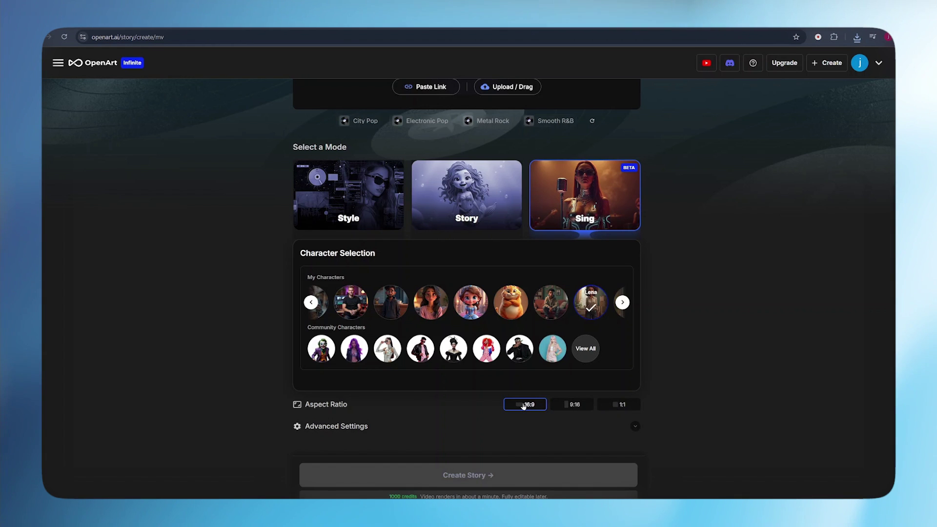
left_click(416, 427)
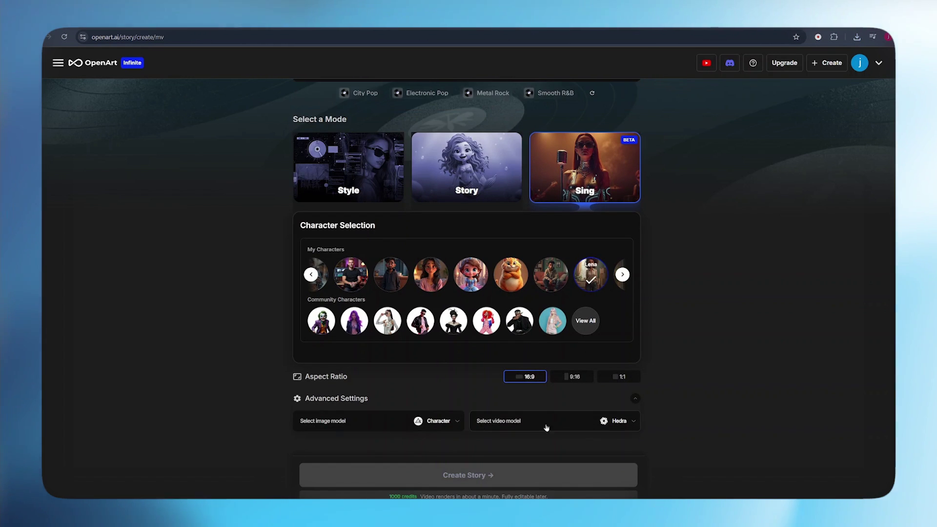
left_click(630, 421)
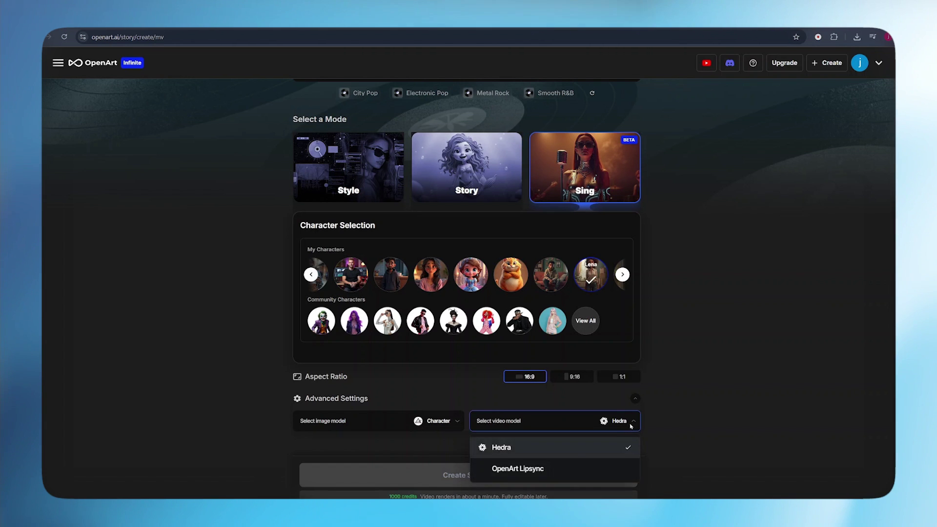
scroll(479, 247, "up", 3)
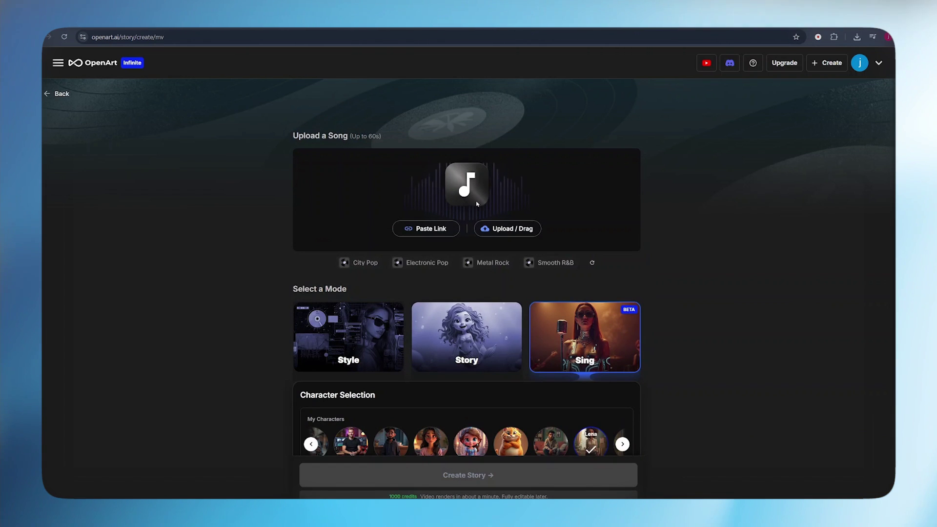
scroll(477, 475, "down", 3)
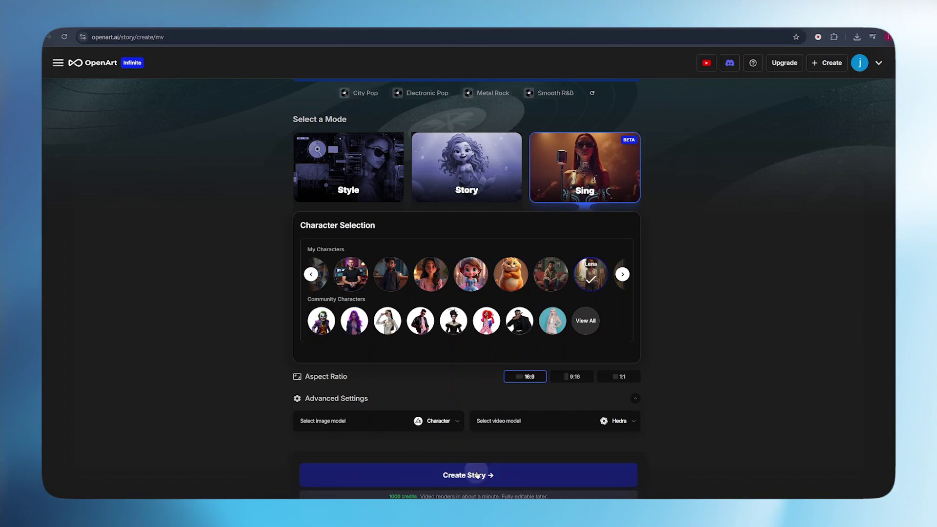
Generate the Sing mode video, play the sunset-rooftop singer clip and pause at 0:28.
left_click(476, 475)
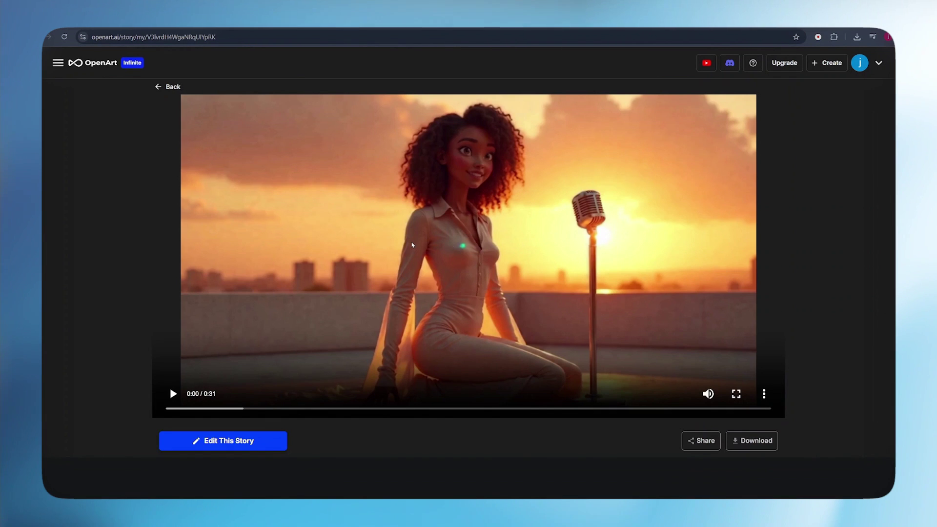
left_click(173, 394)
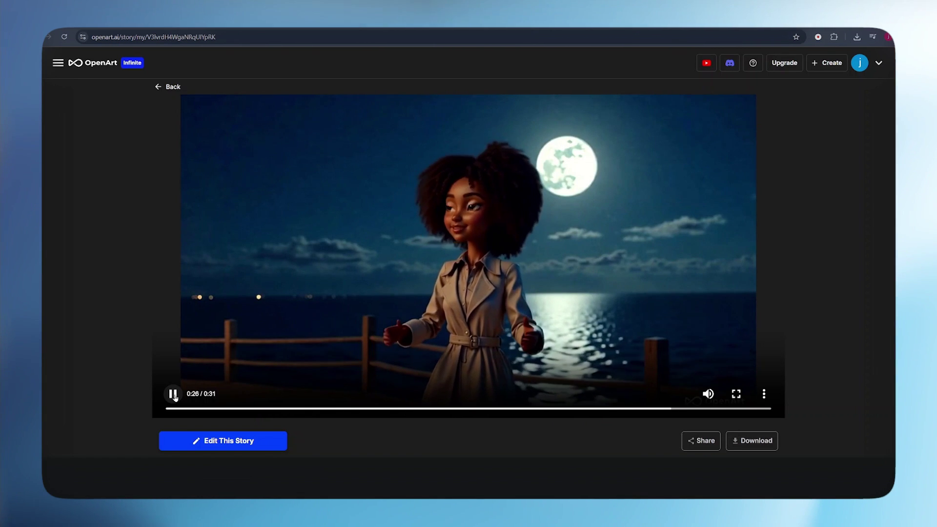
left_click(173, 395)
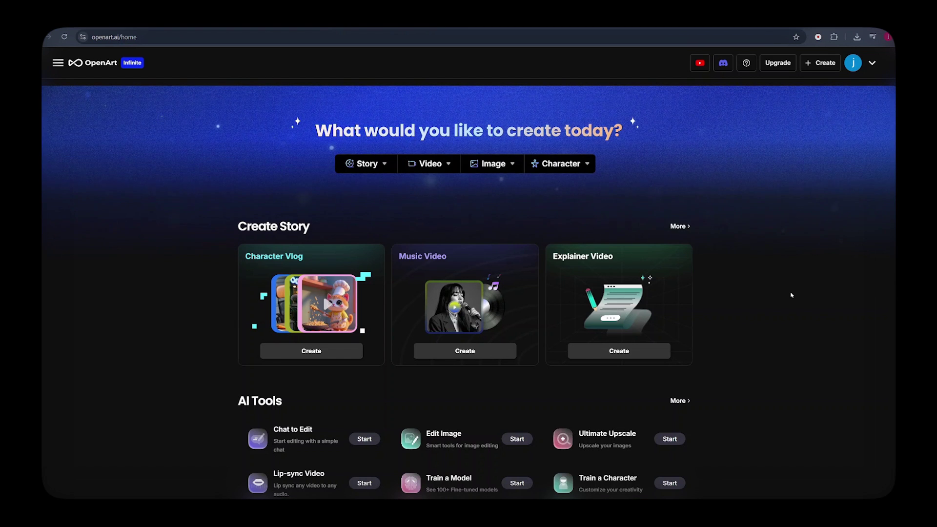
mouse_move(619, 293)
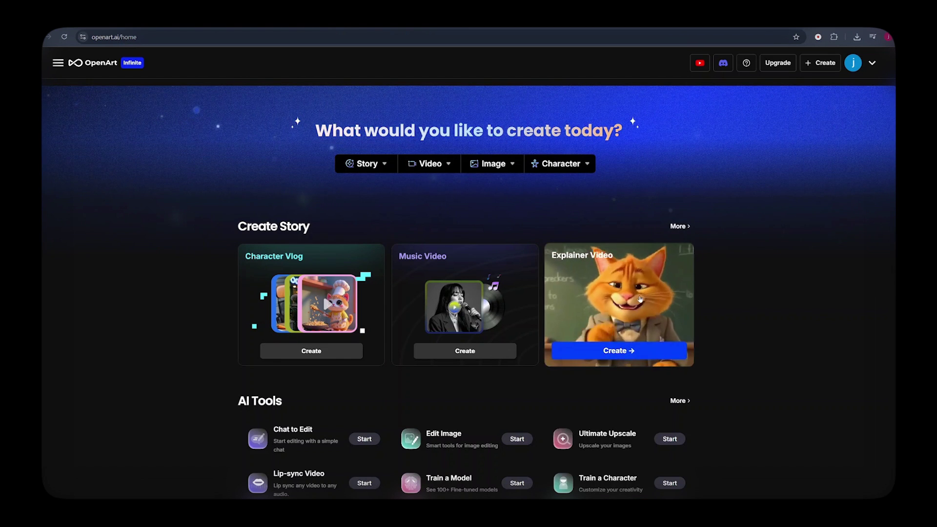
Start an Explainer Video and write the script '5 best places to visit in Asia'.
left_click(639, 298)
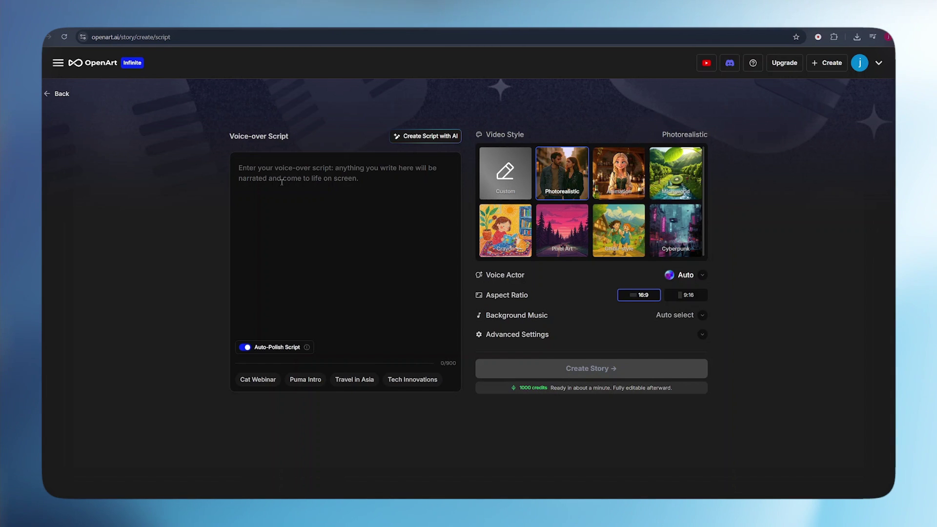
left_click(274, 171)
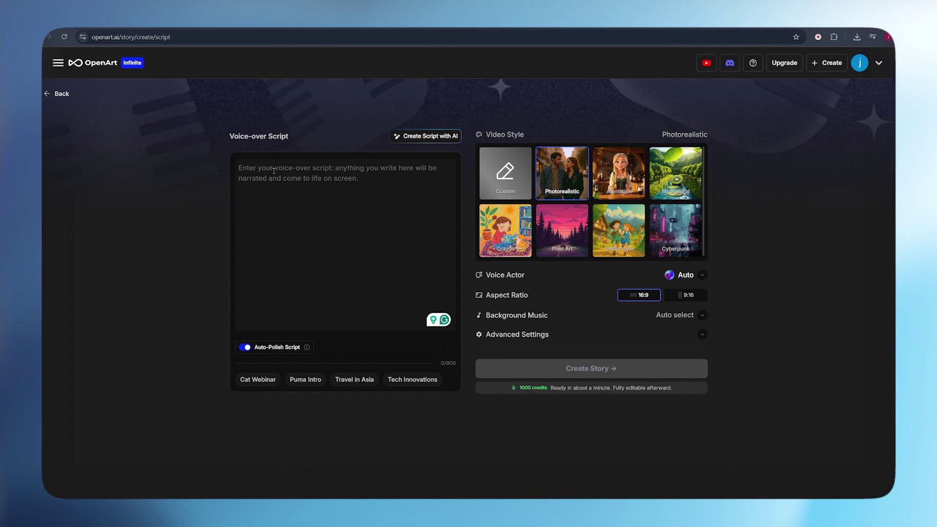
type("5 best places to visit in Asia")
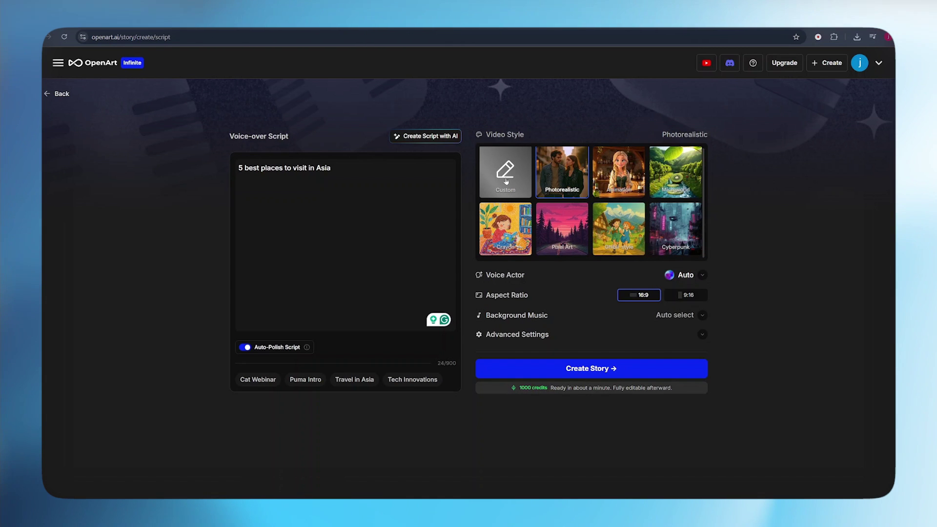
Review the Voice Actor list and the Advanced Settings models without changing them.
left_click(700, 276)
scroll(724, 198, "down", 3)
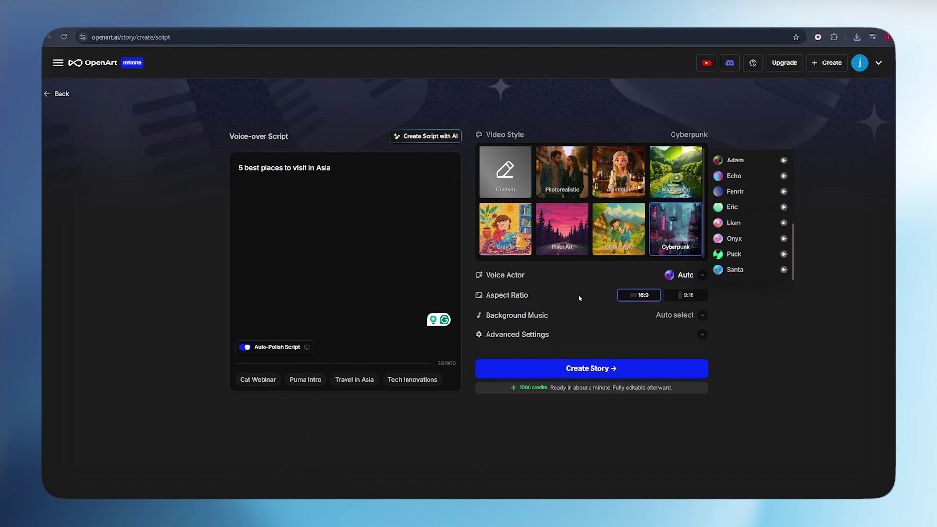
left_click(688, 277)
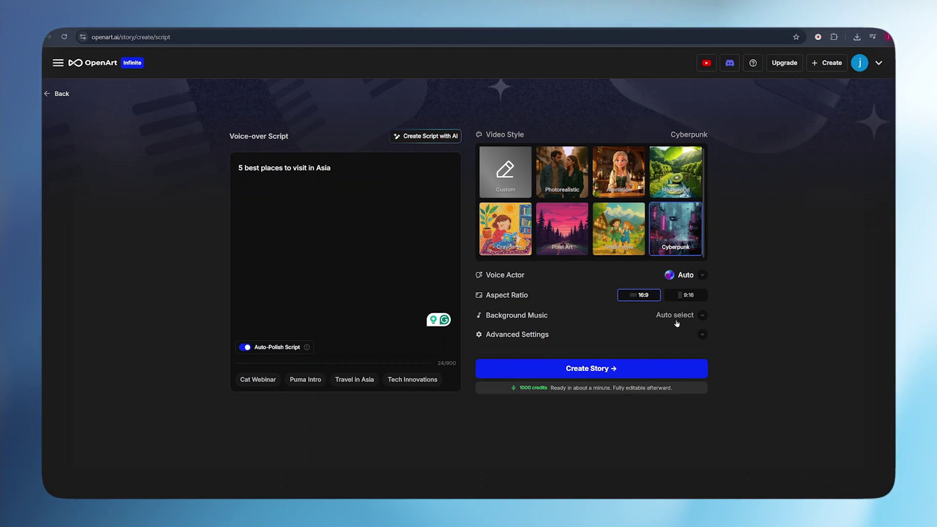
left_click(701, 338)
left_click(701, 338)
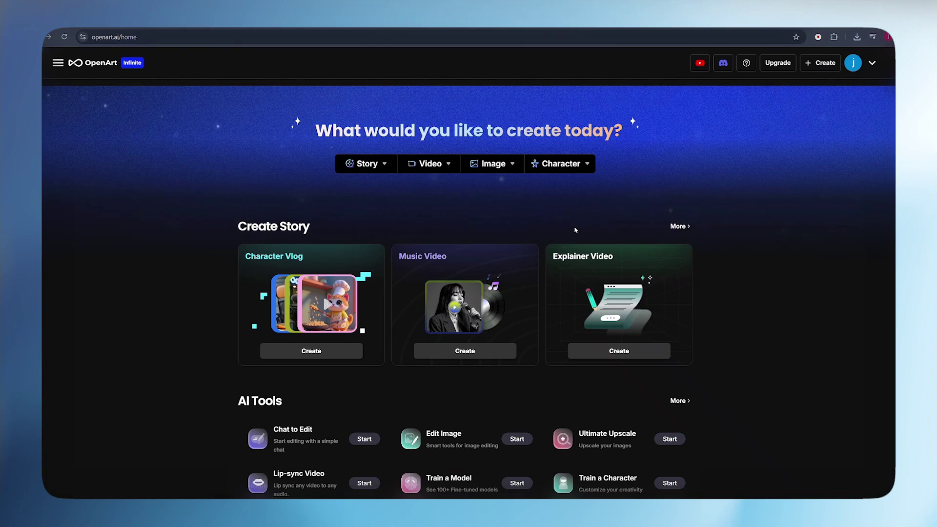
mouse_move(619, 293)
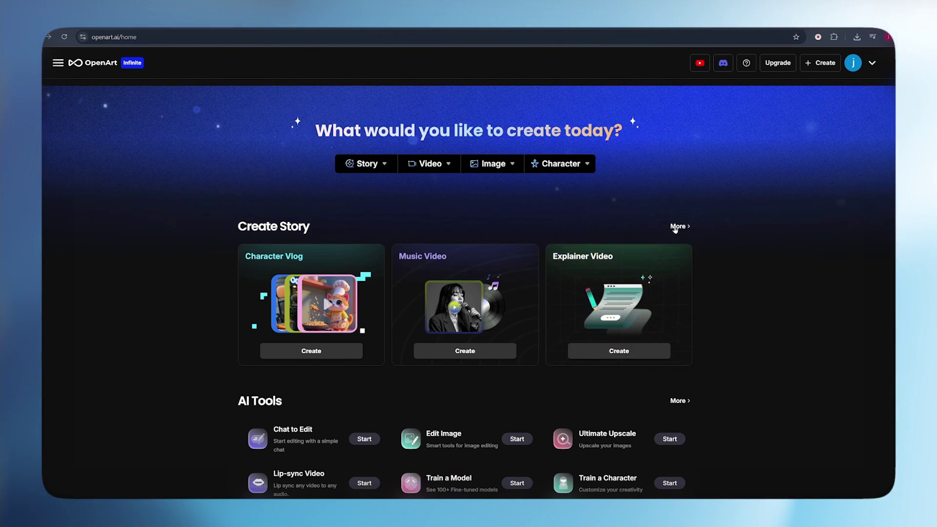
From the stories overview, start a From Scratch story with Open Editor.
left_click(679, 226)
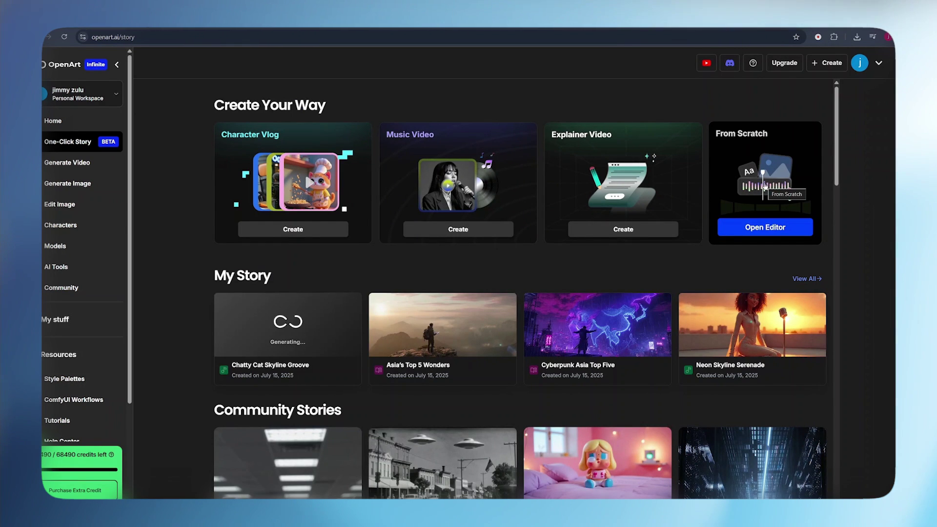
left_click(765, 186)
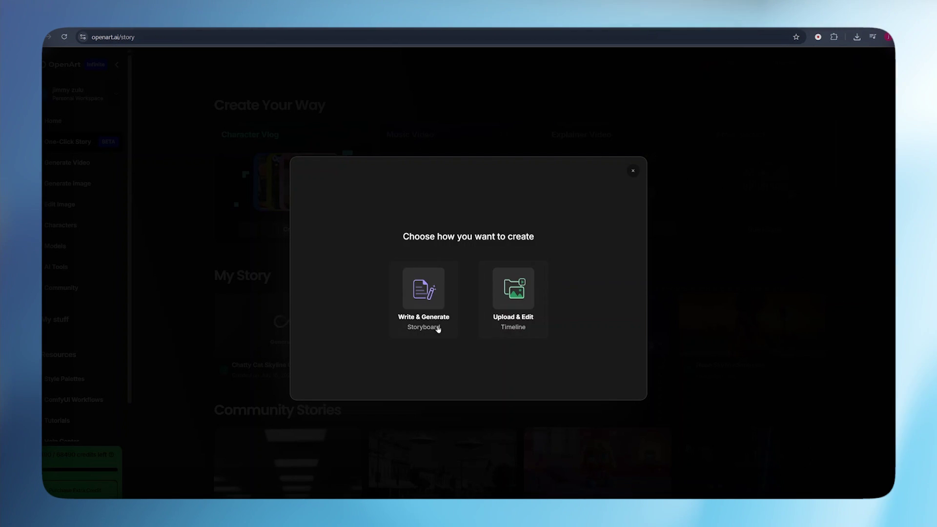
Start a Write & Generate storyboard, focus its shot prompt, and view the Lambo clip in the timeline editor.
left_click(428, 307)
left_click(102, 136)
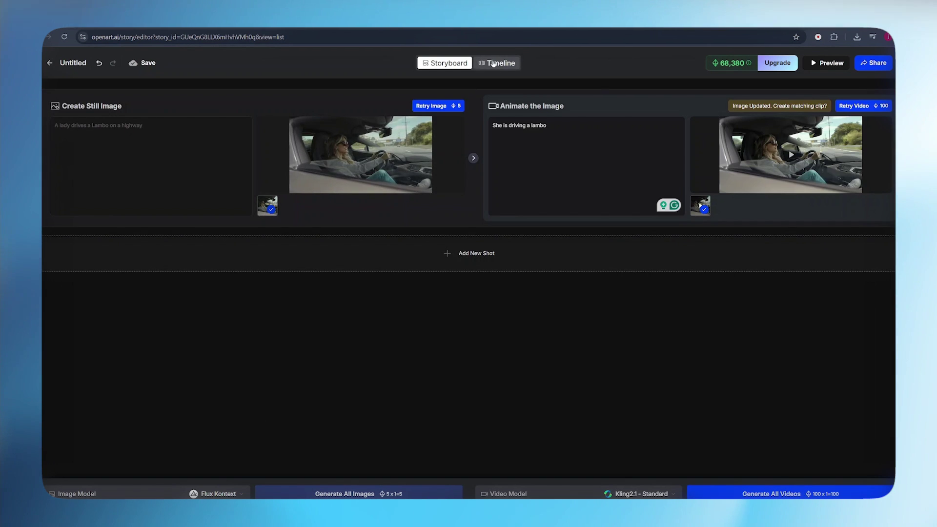
left_click(494, 63)
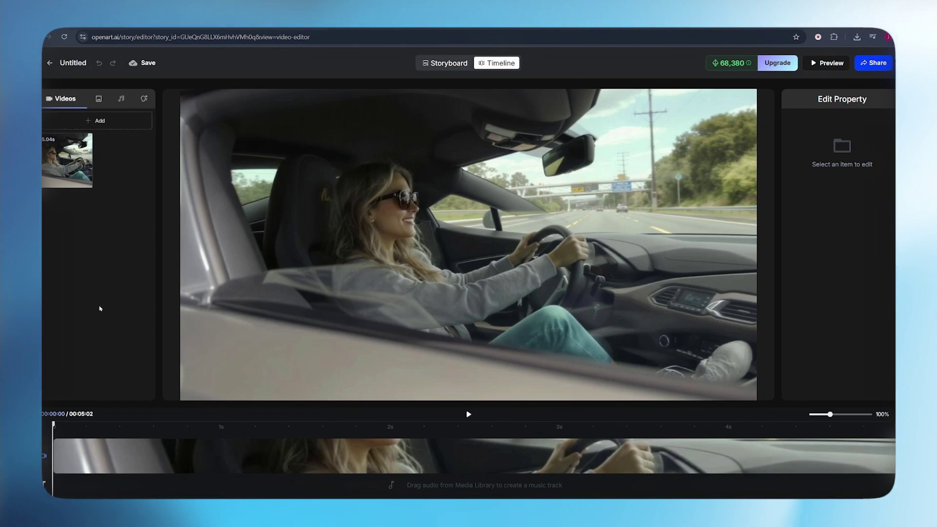